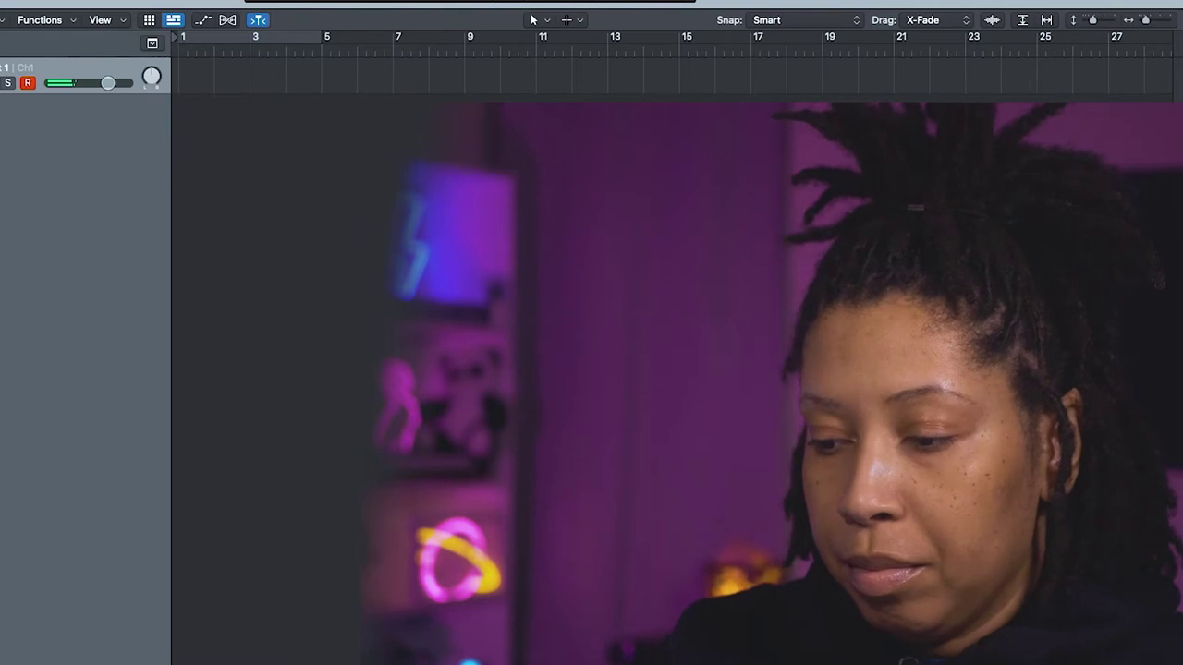
Record the Inst 1 melody as a four-bar region and repeat it once up to bar 9
{"action": "key", "text": "space"}
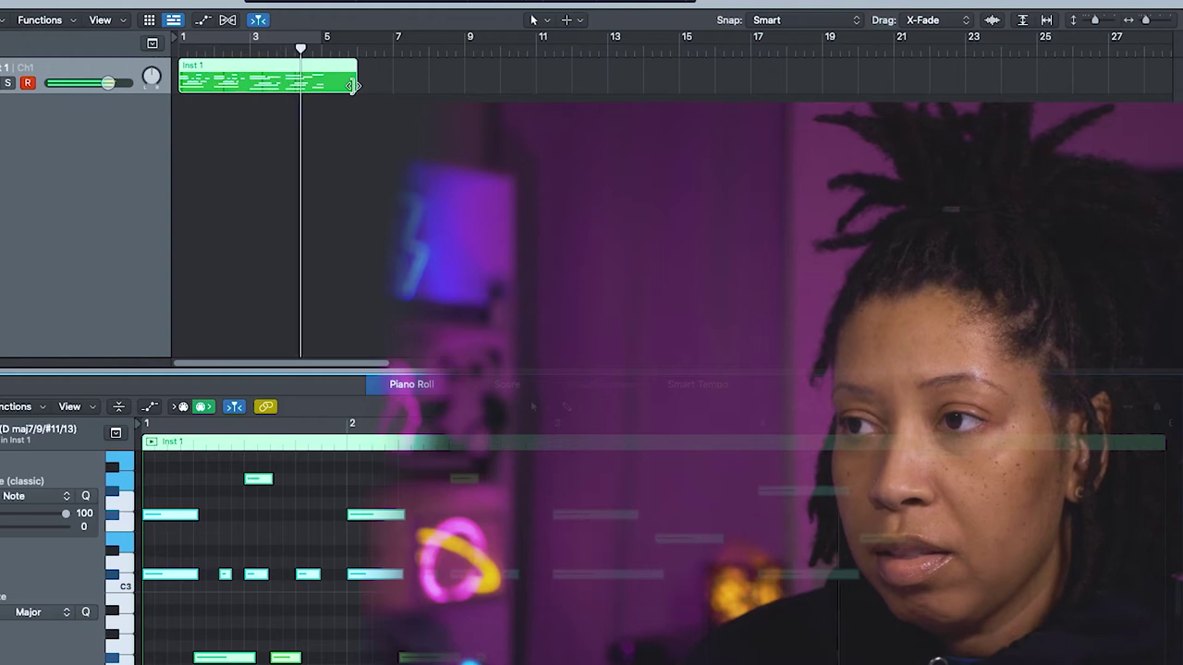
{"action": "left_click_drag", "start_coordinate": [353, 85], "coordinate": [322, 87]}
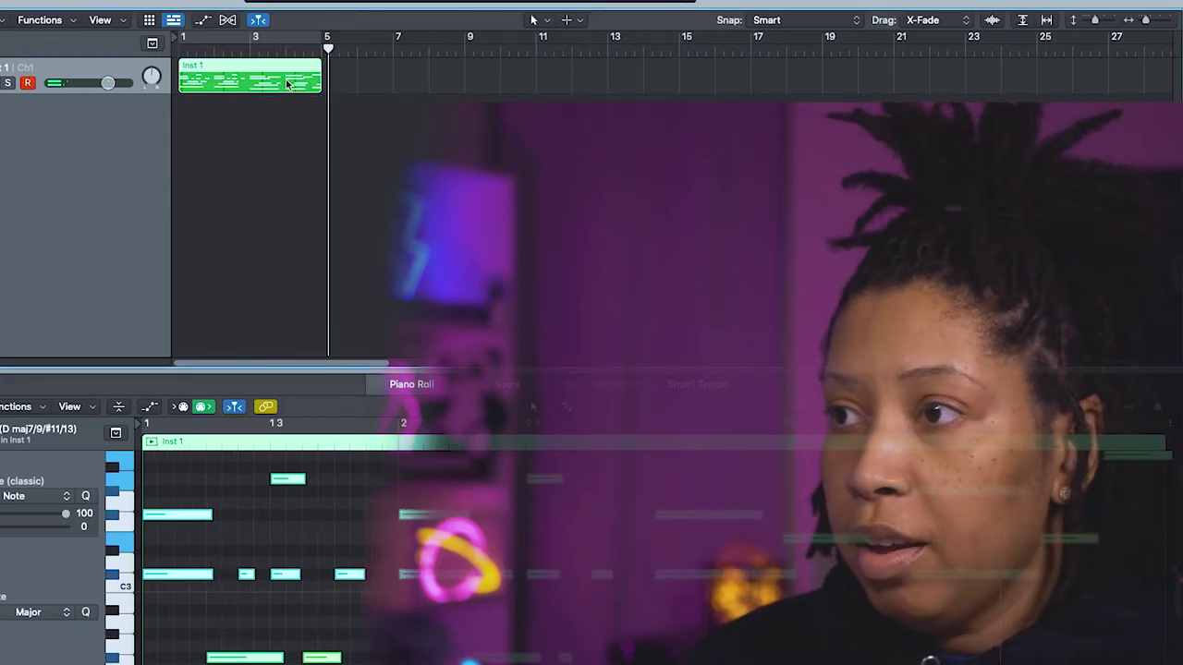
{"action": "key", "text": "super+r"}
{"action": "left_click", "coordinate": [385, 145]}
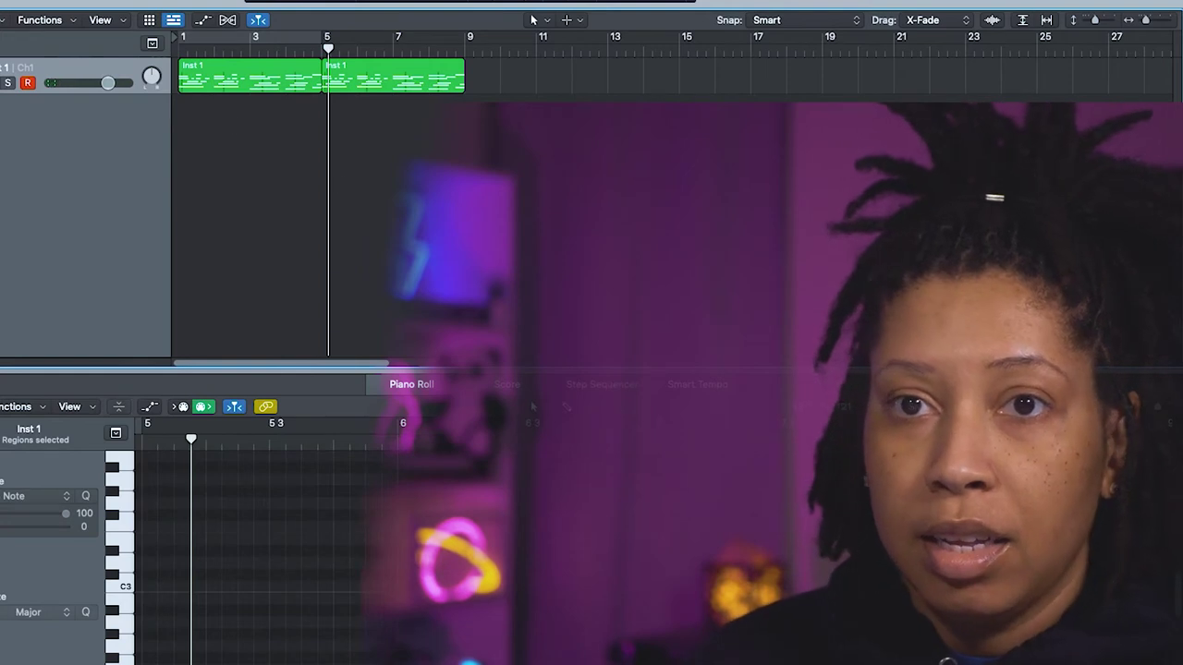
Shape Inst 1 with Channel EQ, adding a steep 48 dB/oct low cut and a high cut while looping bars 1 to 9
{"action": "left_click", "coordinate": [156, 138]}
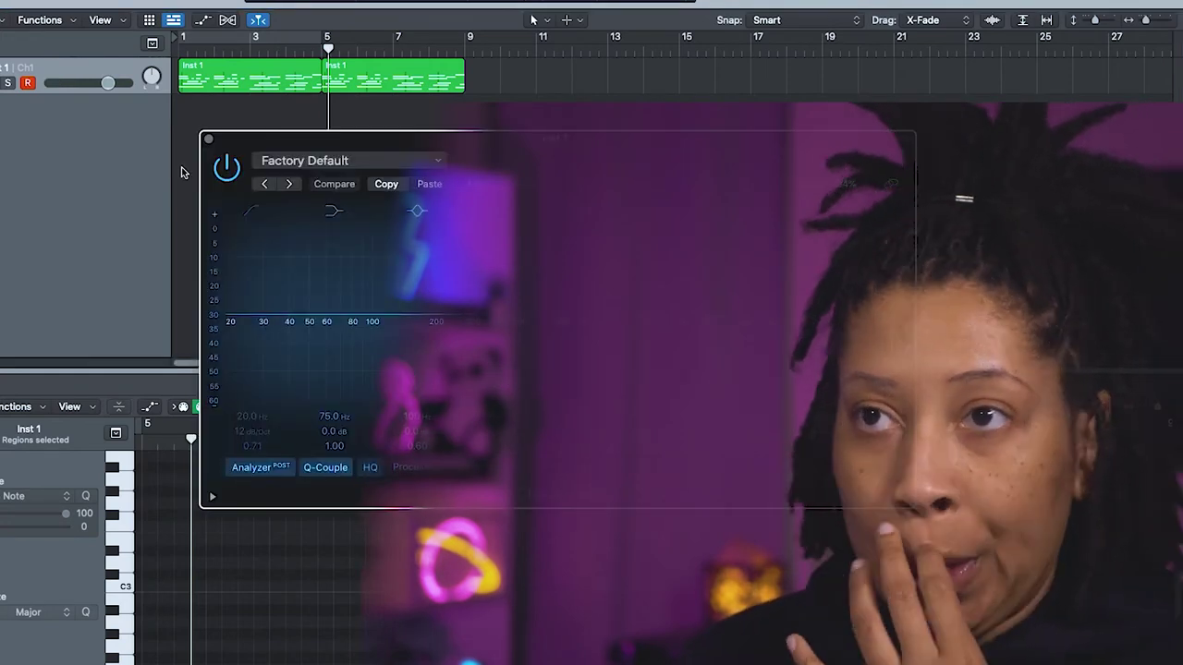
{"action": "key", "text": "space"}
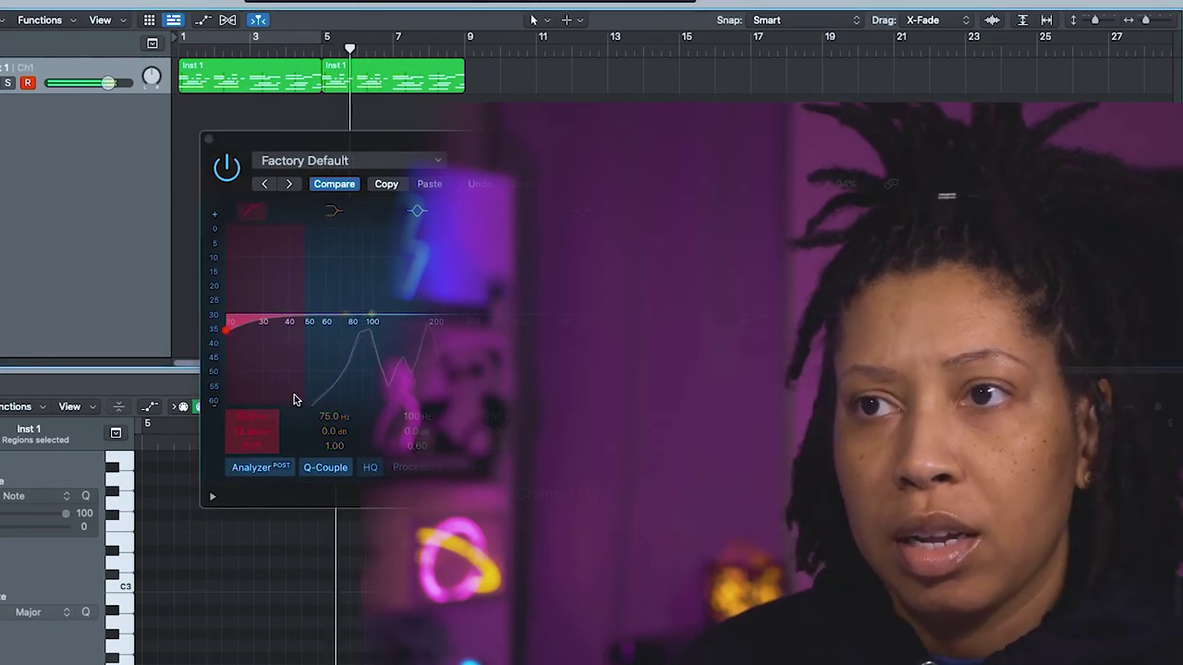
{"action": "left_click", "coordinate": [286, 48]}
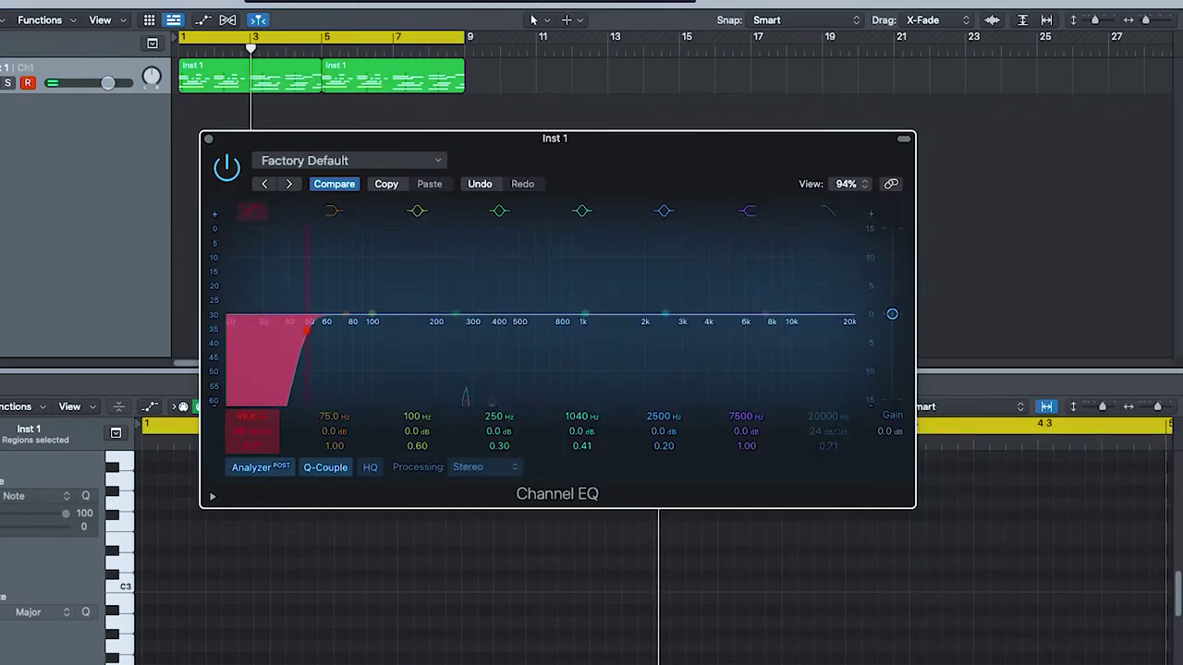
{"action": "key", "text": "space"}
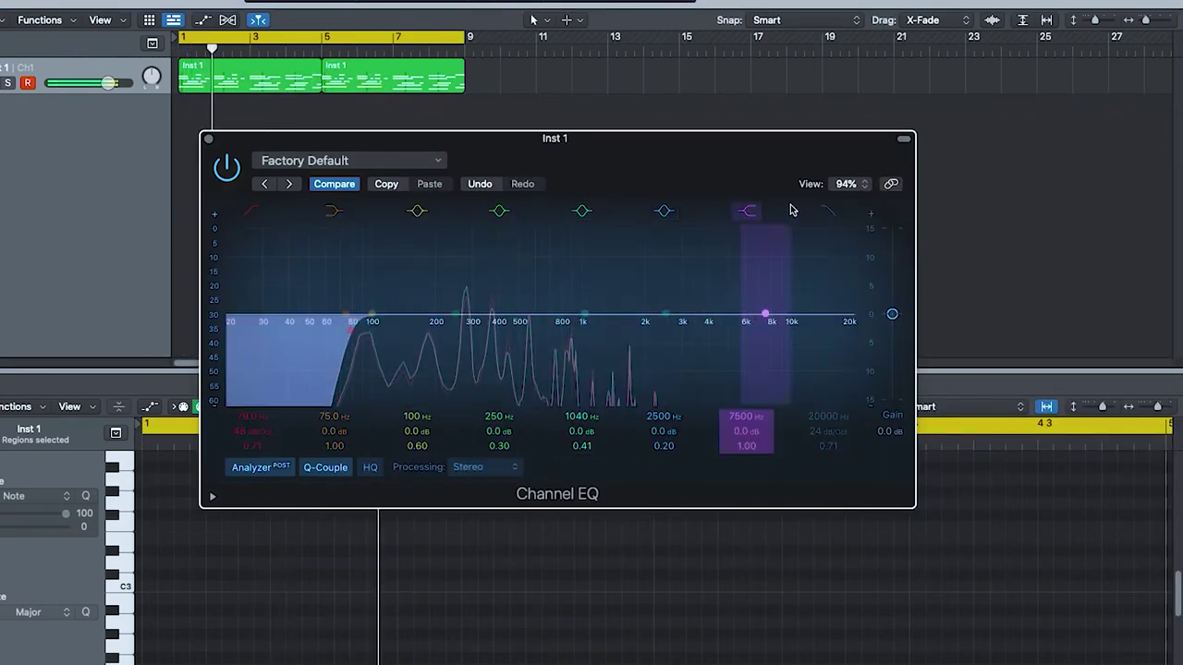
{"action": "left_click", "coordinate": [827, 211]}
{"action": "left_click_drag", "start_coordinate": [828, 210], "coordinate": [707, 214]}
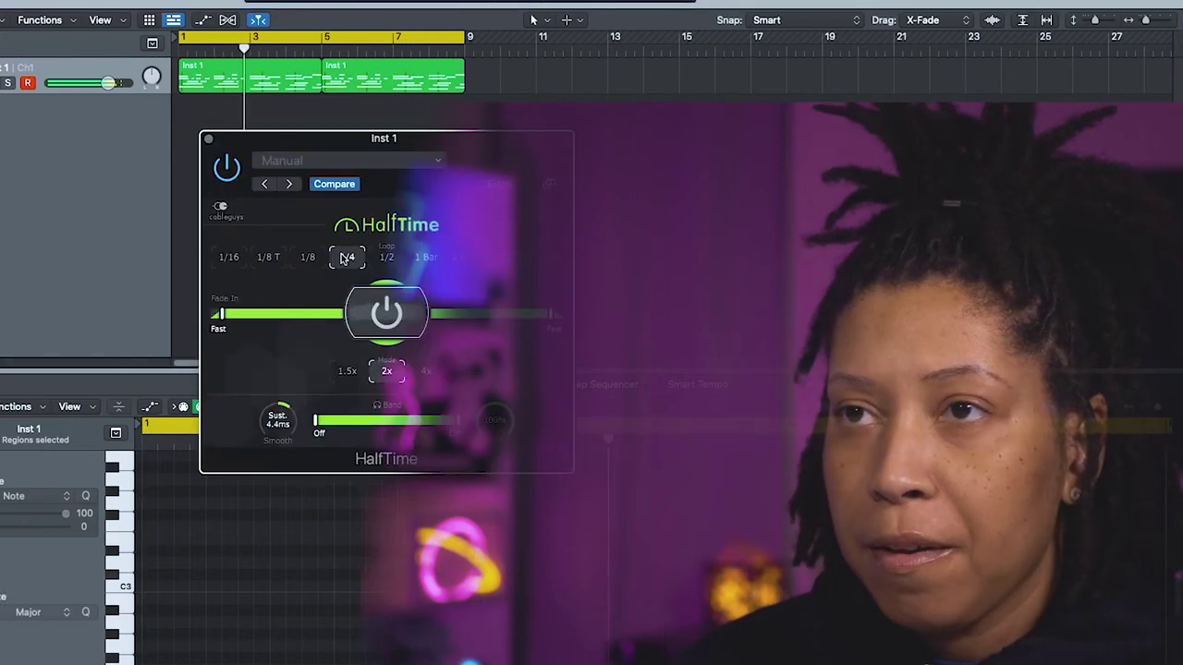
Close the HalfTime effect on Inst 1 and choose a software instrument for the new Inst 2 track
{"action": "left_click", "coordinate": [210, 140]}
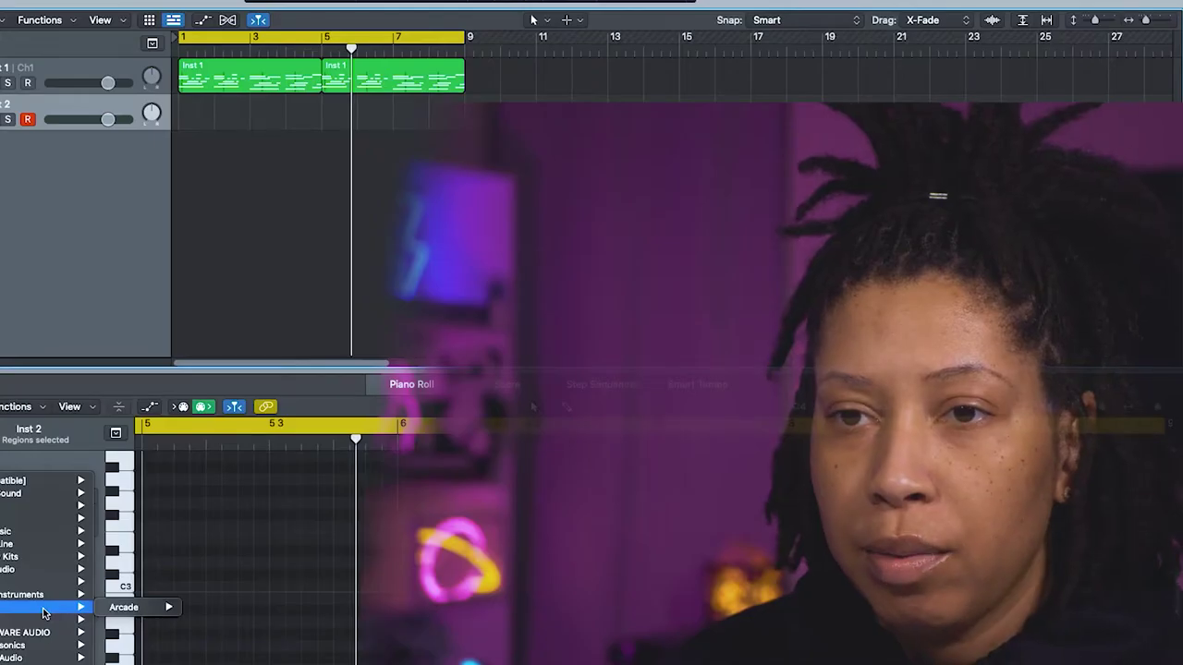
{"action": "mouse_move", "coordinate": [43, 571]}
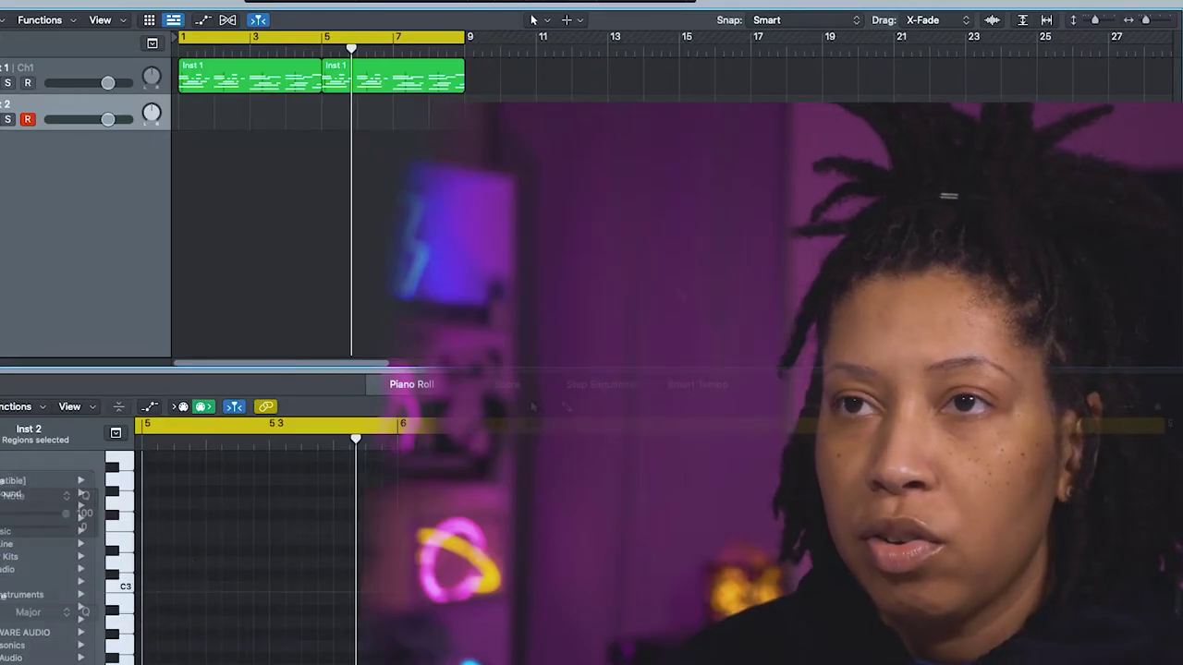
{"action": "left_click", "coordinate": [232, 111]}
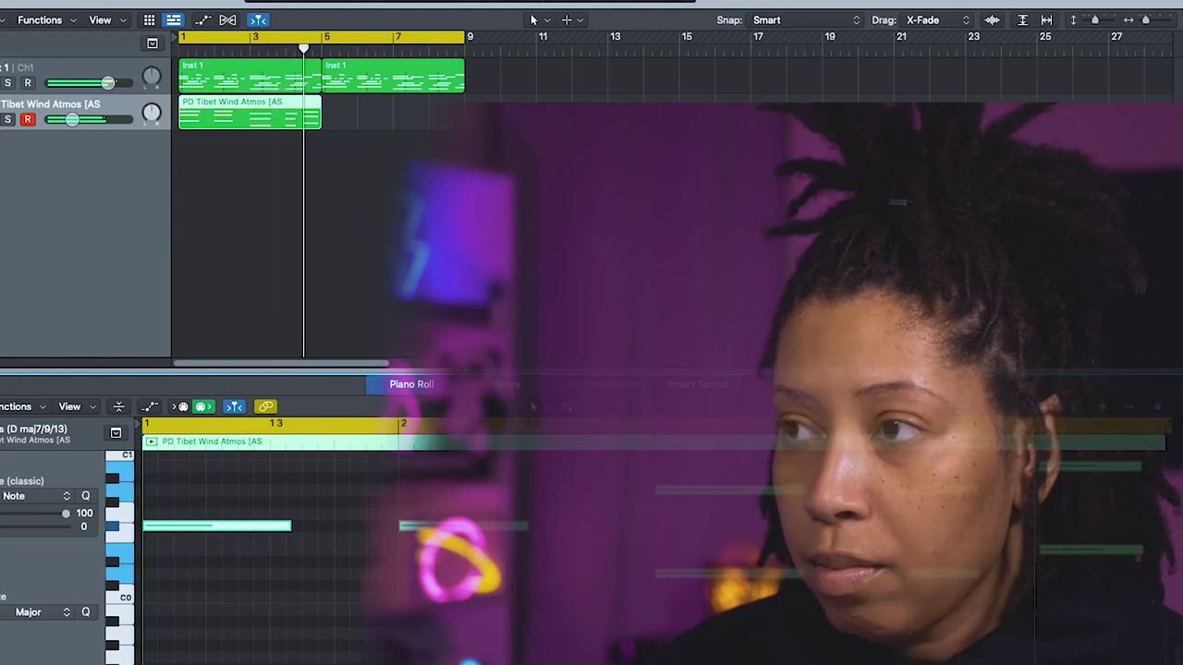
Shift the three selected notes at the end of the PD Tibet Wind Atmos region in the piano roll
{"action": "key", "text": "Return"}
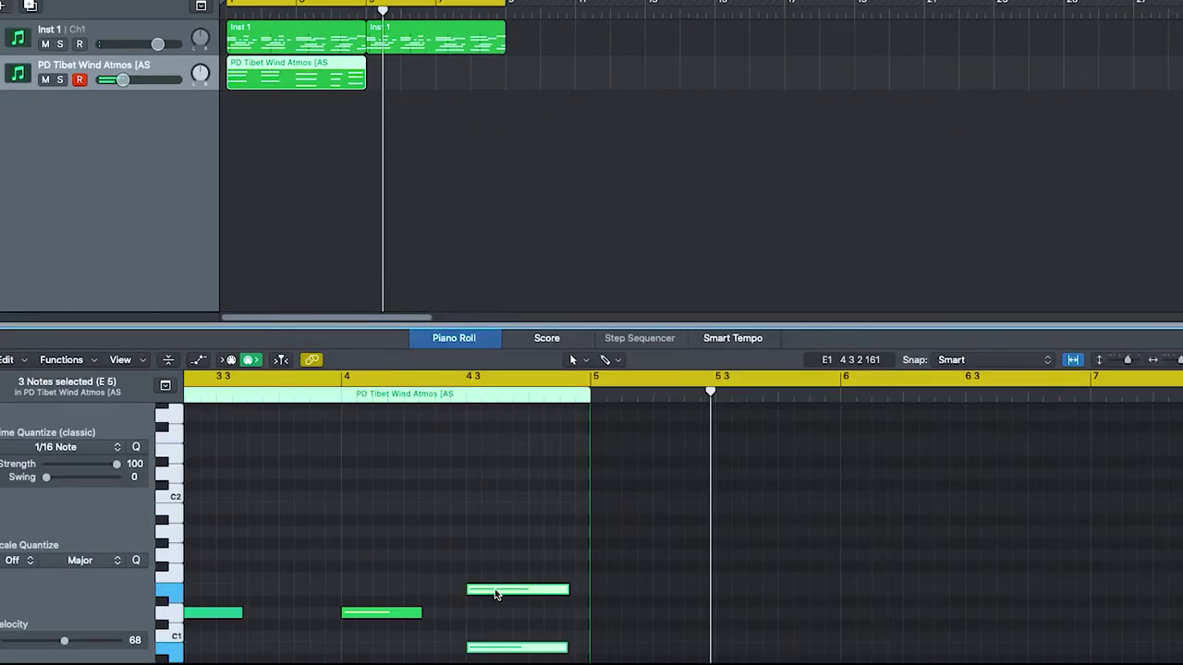
{"action": "left_click_drag", "start_coordinate": [498, 590], "coordinate": [557, 605]}
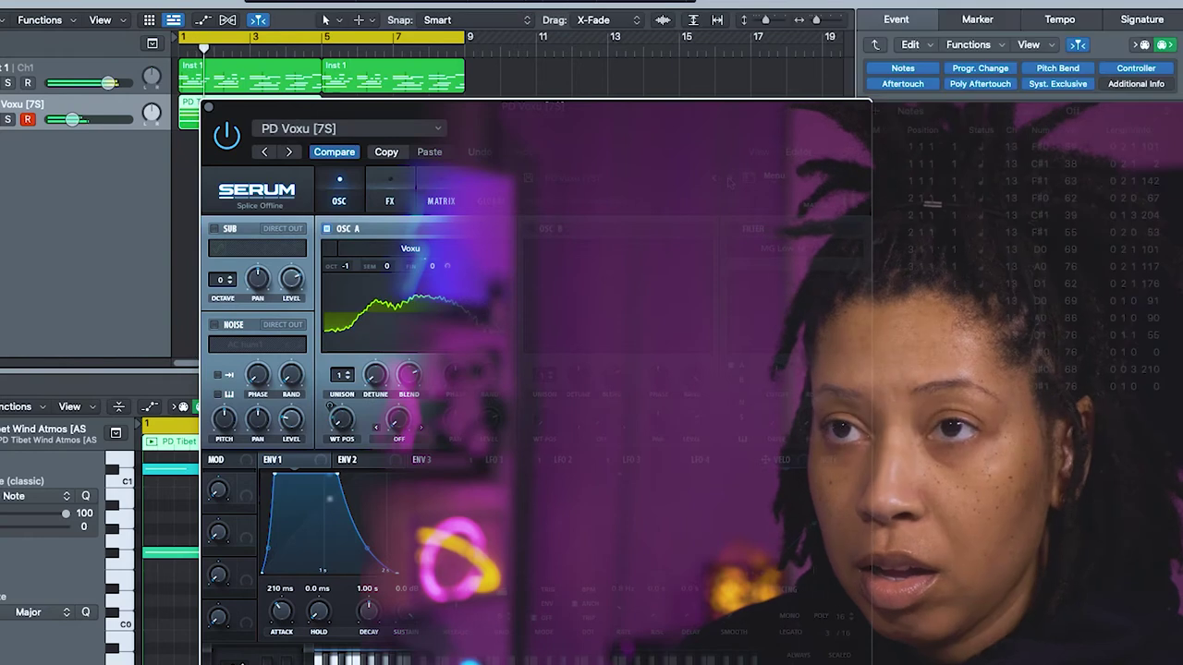
Solo the second track, reset its volume to default, and audition the Serum presets following PD Voxu, including PD Whispering Voice
{"action": "key", "text": "s"}
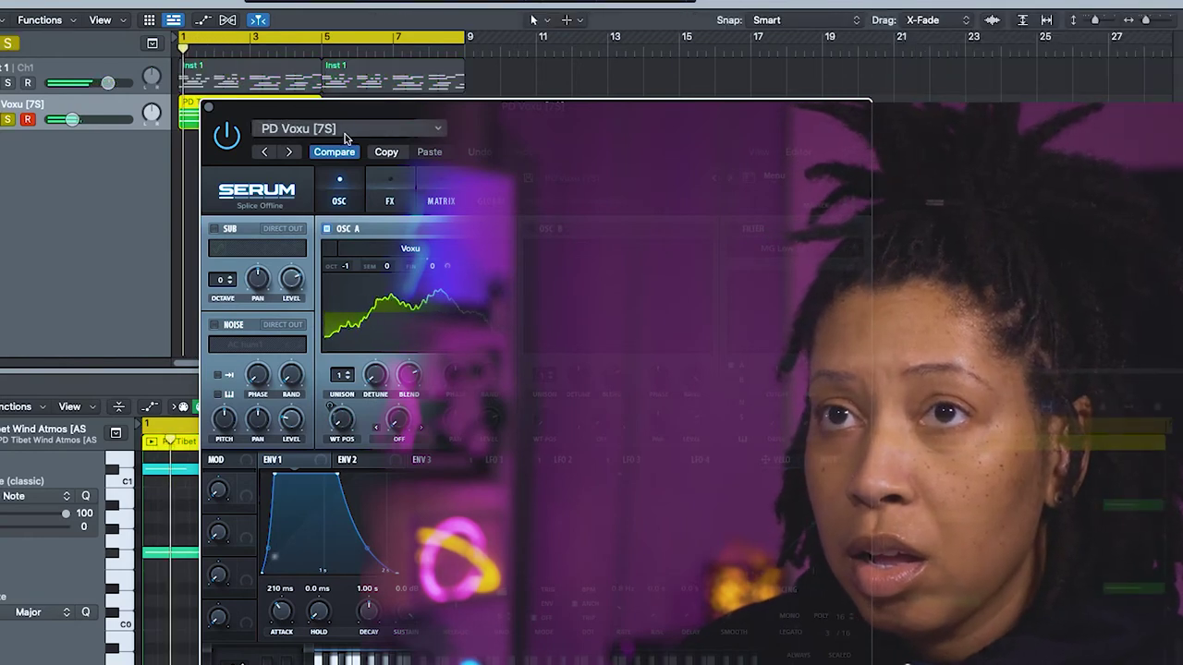
{"action": "left_click", "coordinate": [98, 120], "text": "alt"}
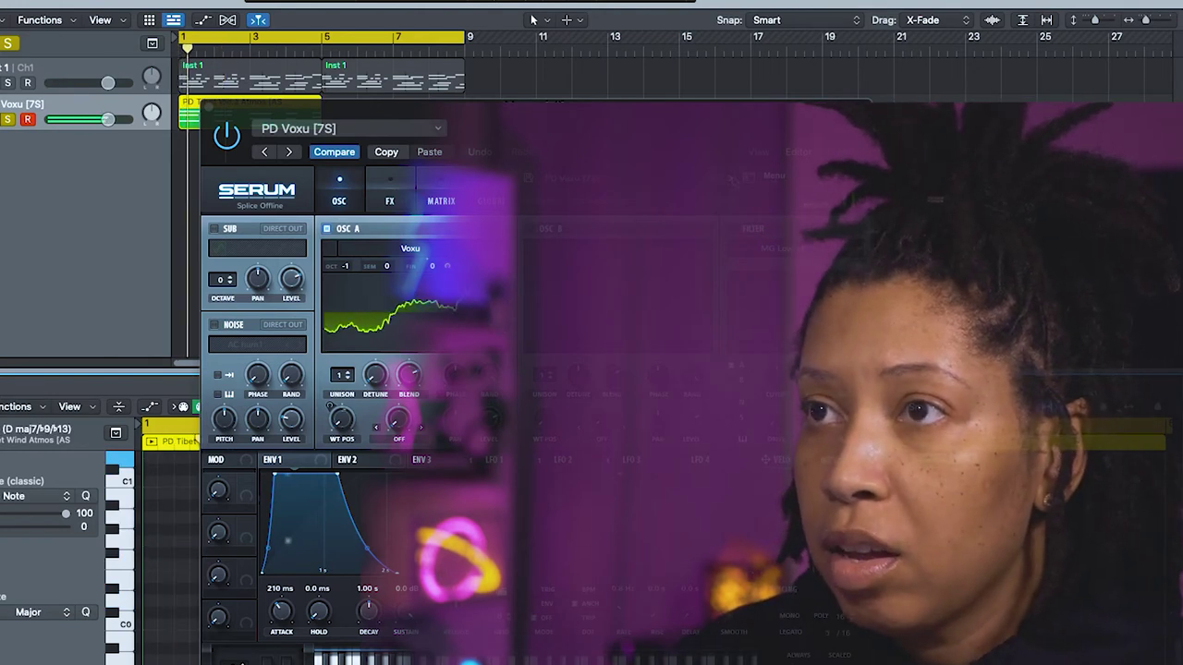
{"action": "key", "text": "bracketright"}
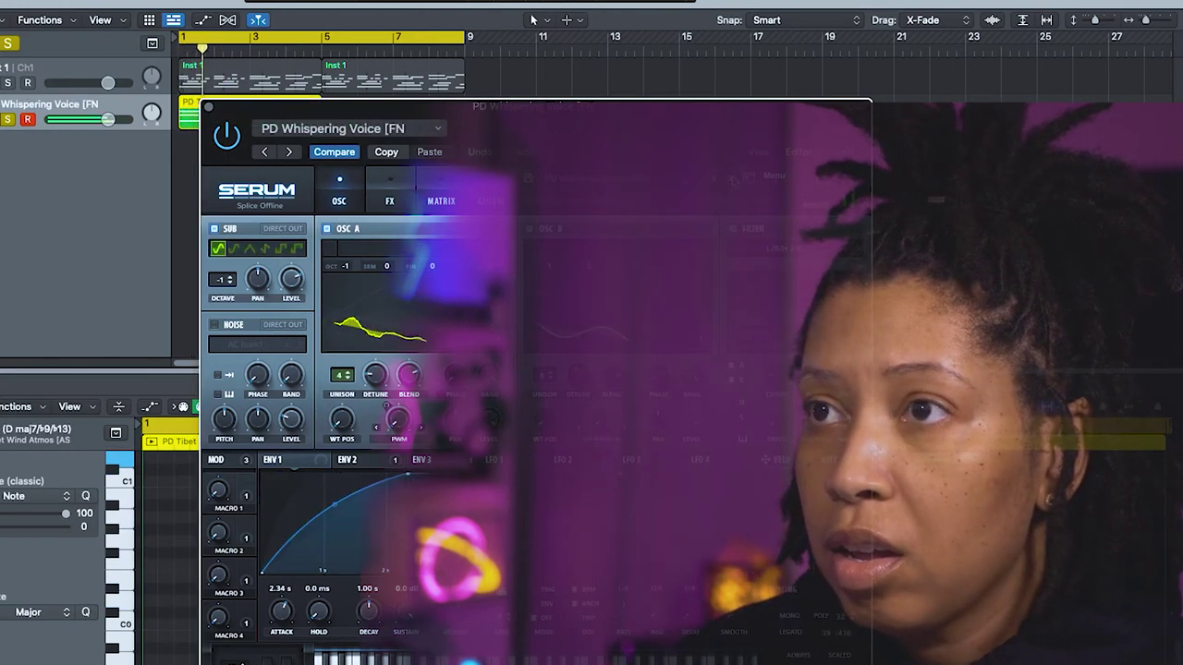
{"action": "key", "text": "bracketright"}
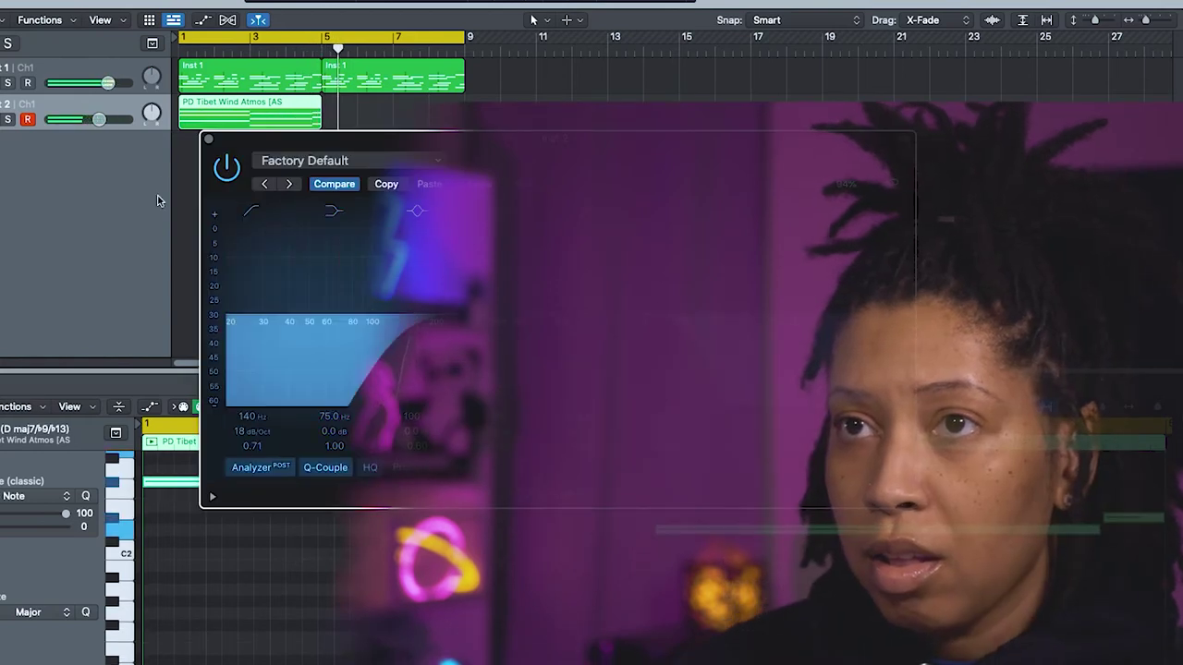
Close the Channel EQ and delete the PD Tibet Wind Atmos region from the second track
{"action": "left_click", "coordinate": [210, 141]}
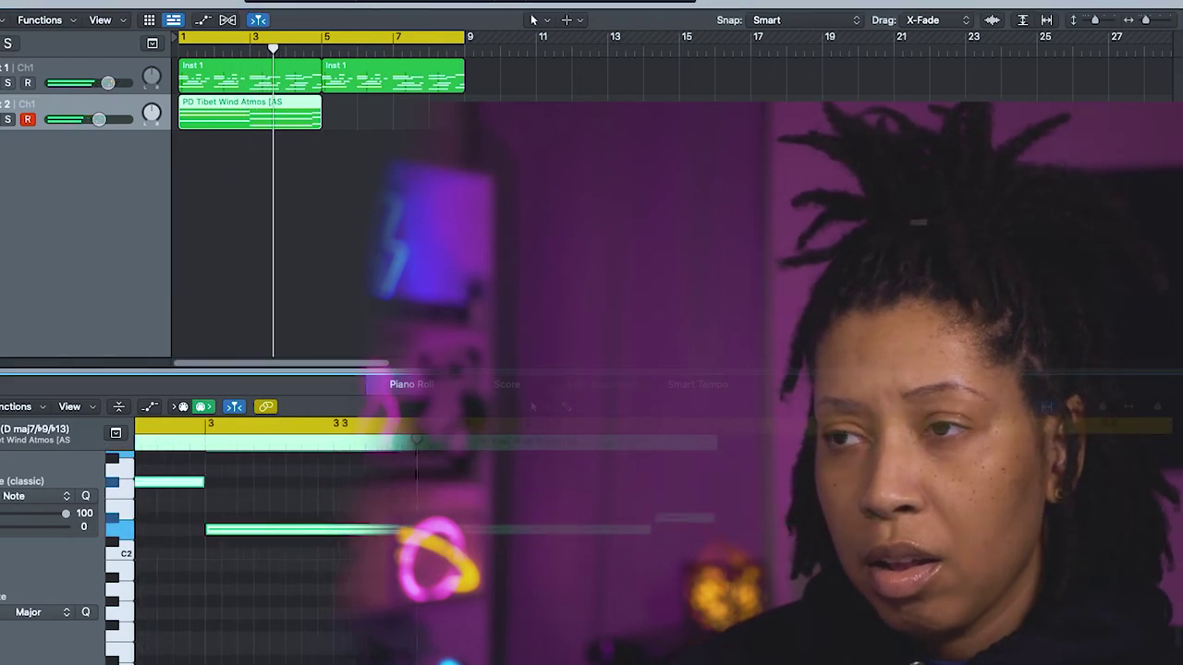
{"action": "key", "text": "Delete"}
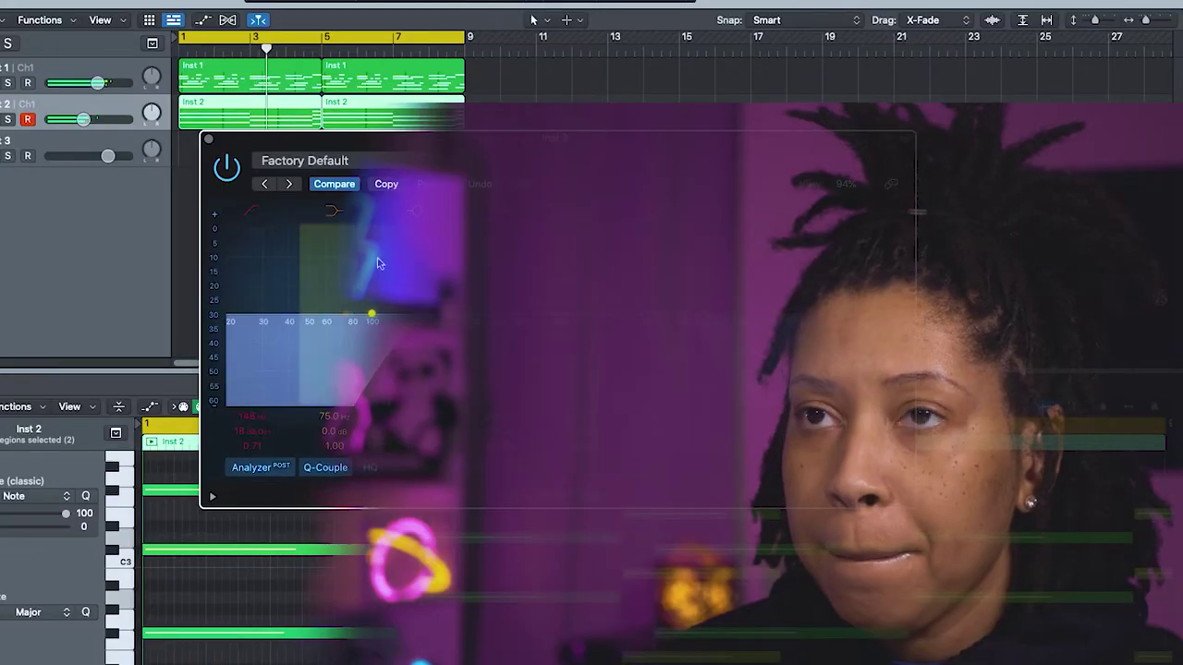
Close the Channel EQ, select the third track and choose a software instrument for it
{"action": "left_click", "coordinate": [208, 141]}
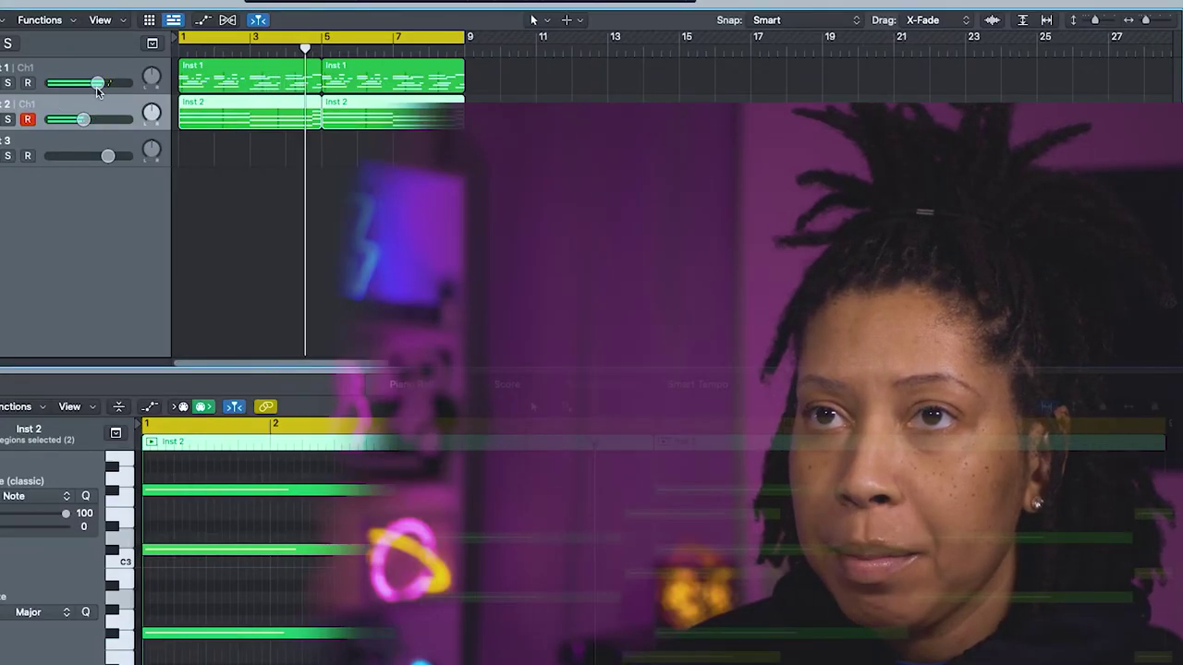
{"action": "left_click", "coordinate": [210, 138]}
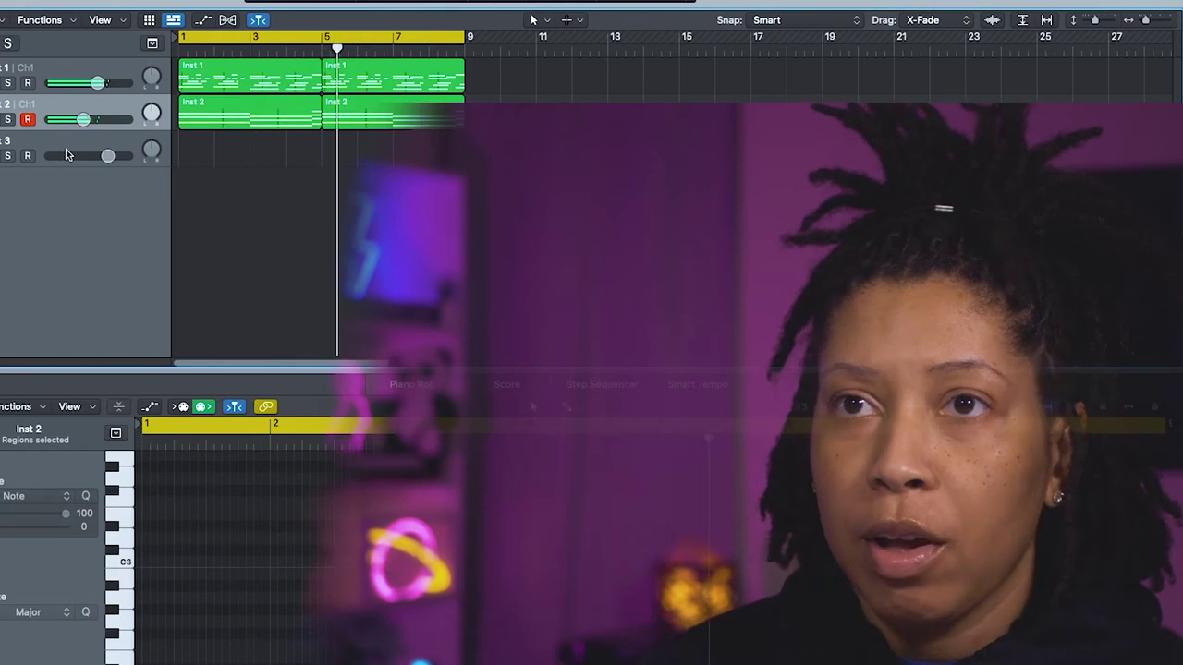
{"action": "left_click", "coordinate": [66, 155]}
{"action": "left_click", "coordinate": [55, 141]}
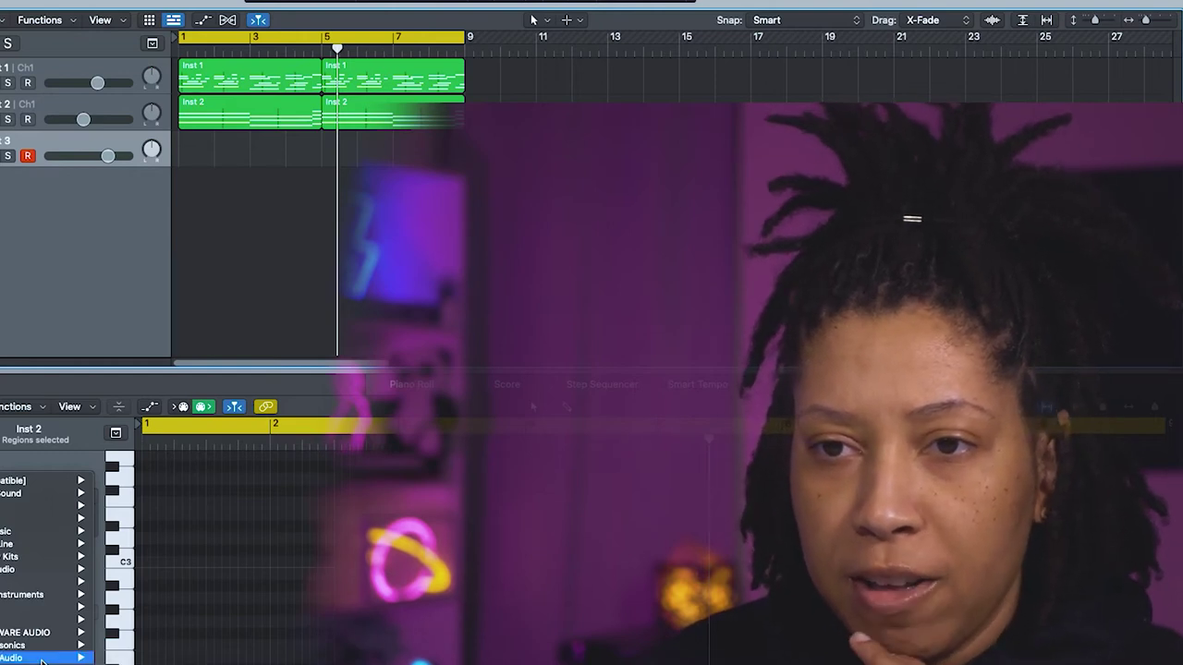
{"action": "mouse_move", "coordinate": [43, 635]}
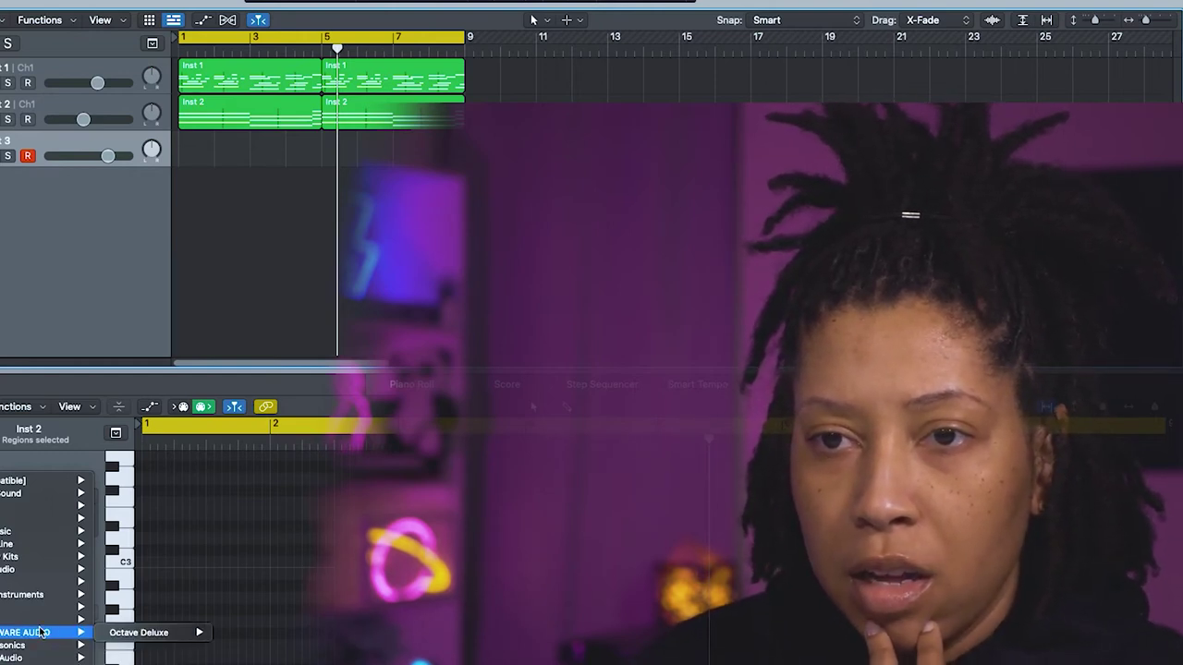
{"action": "mouse_move", "coordinate": [11, 570]}
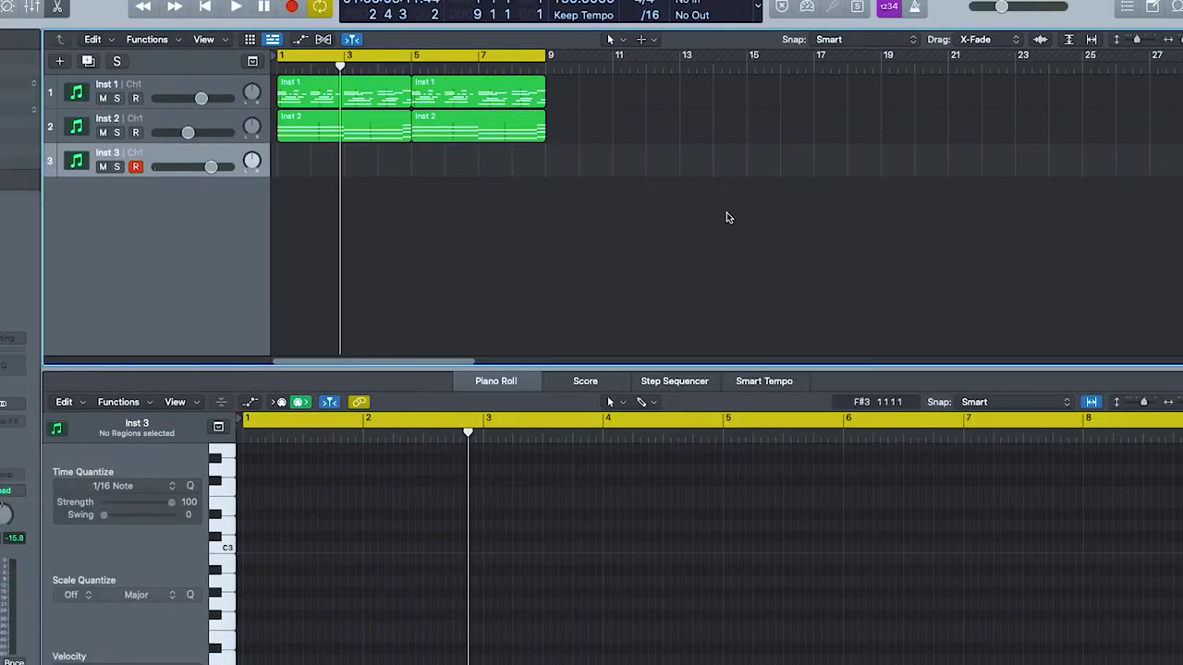
Record a sparse melody on Inst 3 over the looped bars 1 to 9
{"action": "key", "text": "space"}
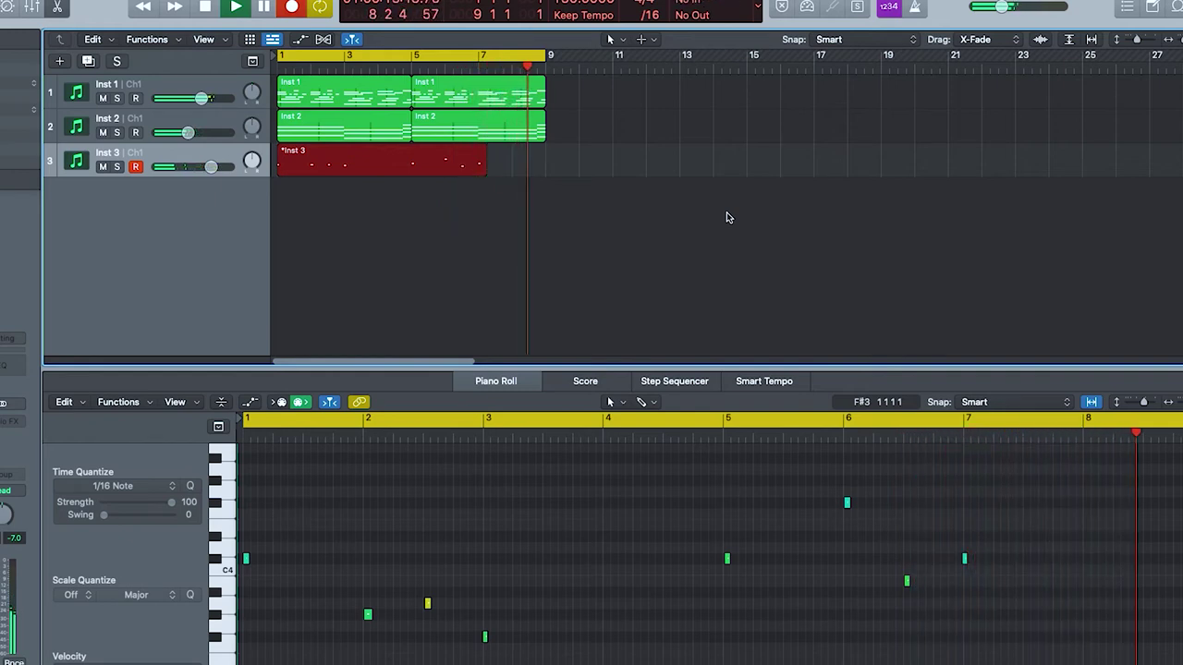
{"action": "key", "text": "space"}
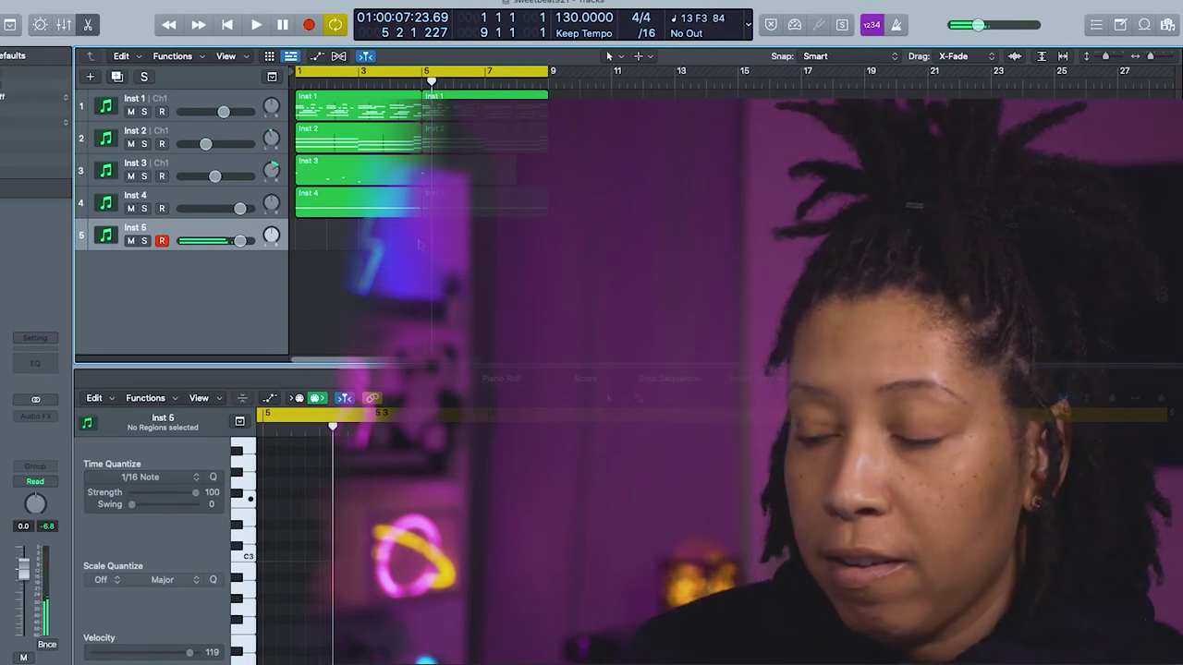
Play the loop from the beginning while trying out a part for Inst 5
{"action": "key", "text": "Return"}
{"action": "key", "text": "space"}
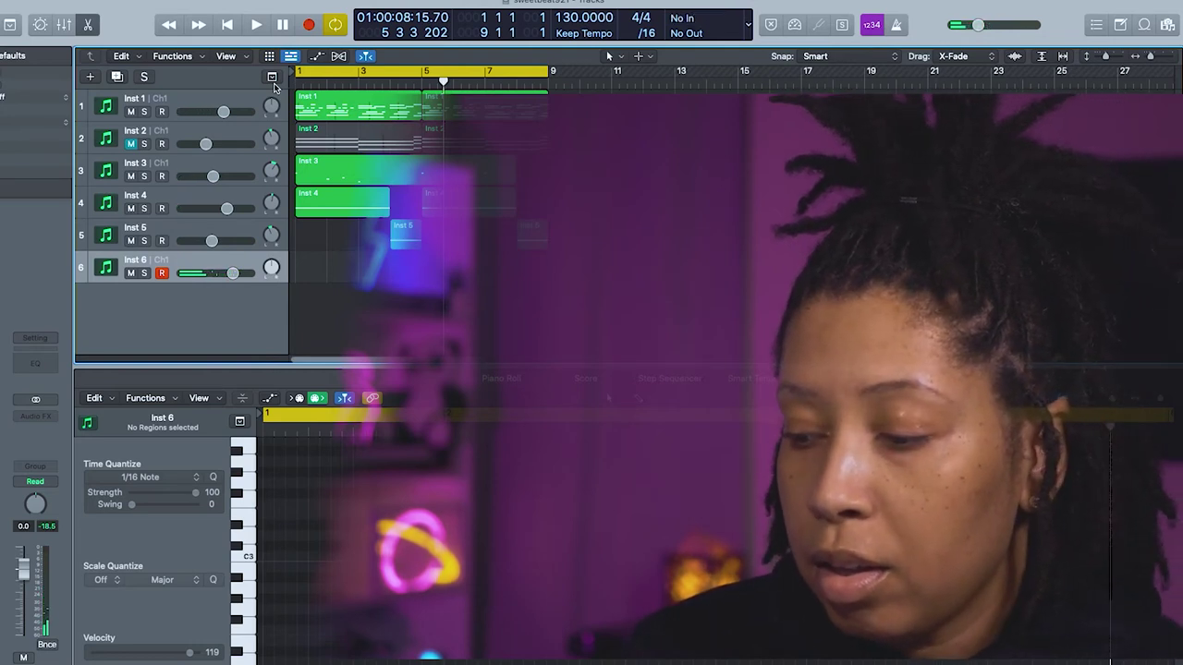
Record a four-bar part on Inst 6 over the loop
{"action": "key", "text": "space"}
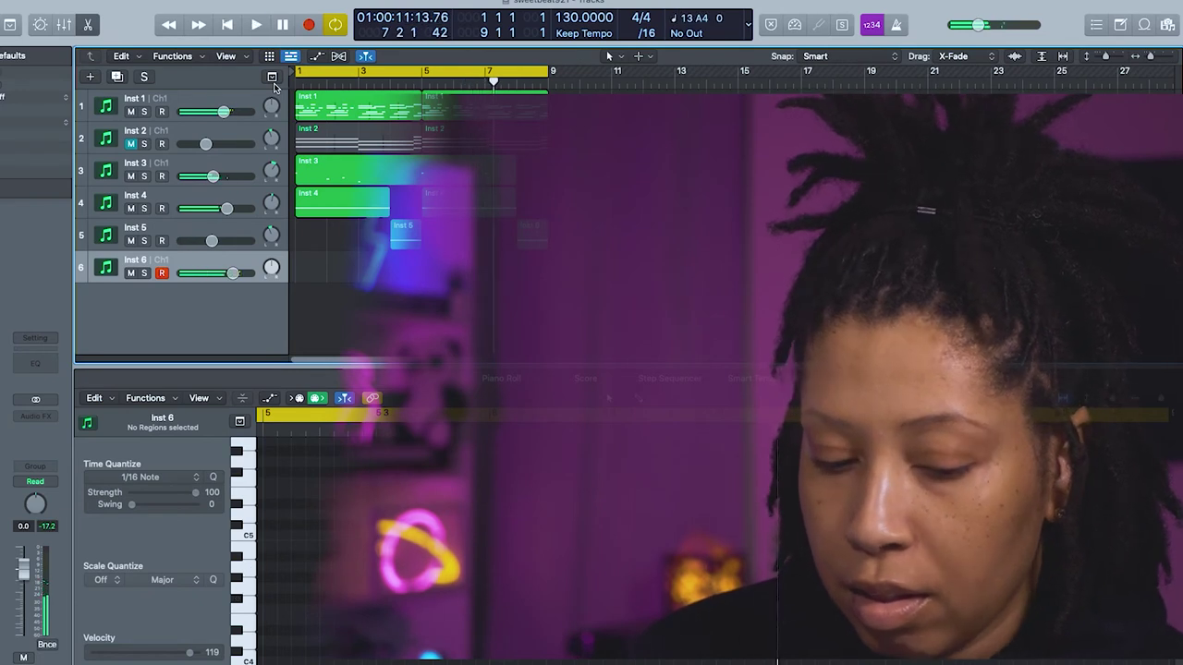
{"action": "key", "text": "r"}
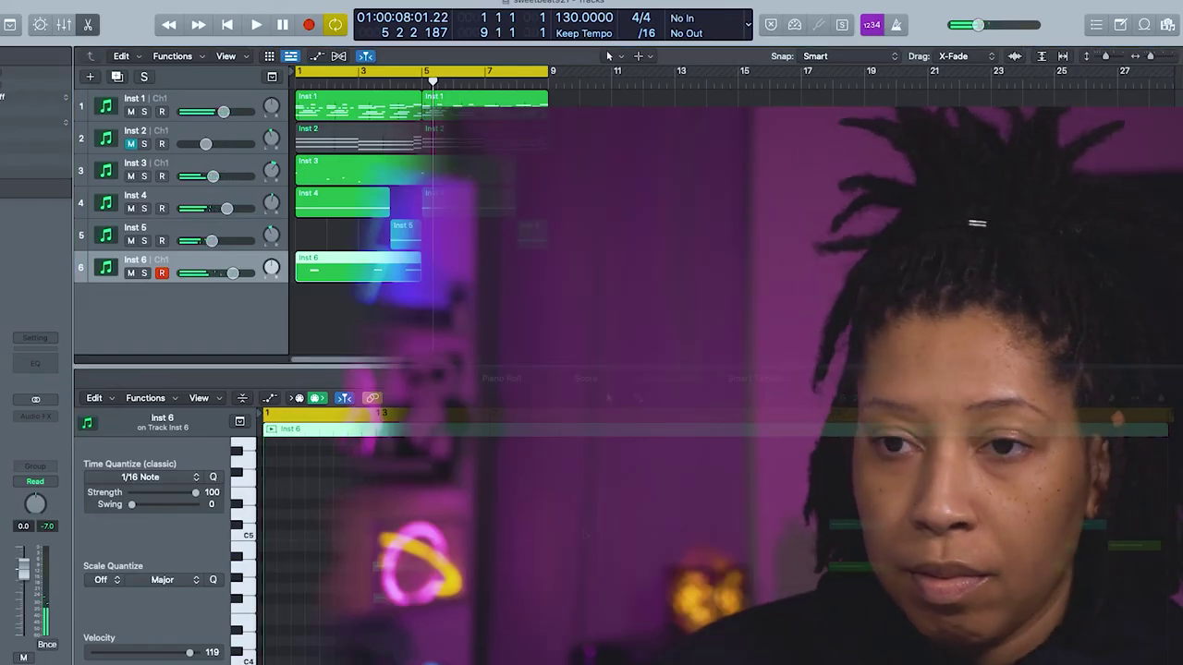
Select all notes of the Inst 6 part and play the loop back from the beginning
{"action": "key", "text": "super+a"}
{"action": "key", "text": "Return"}
{"action": "key", "text": "space"}
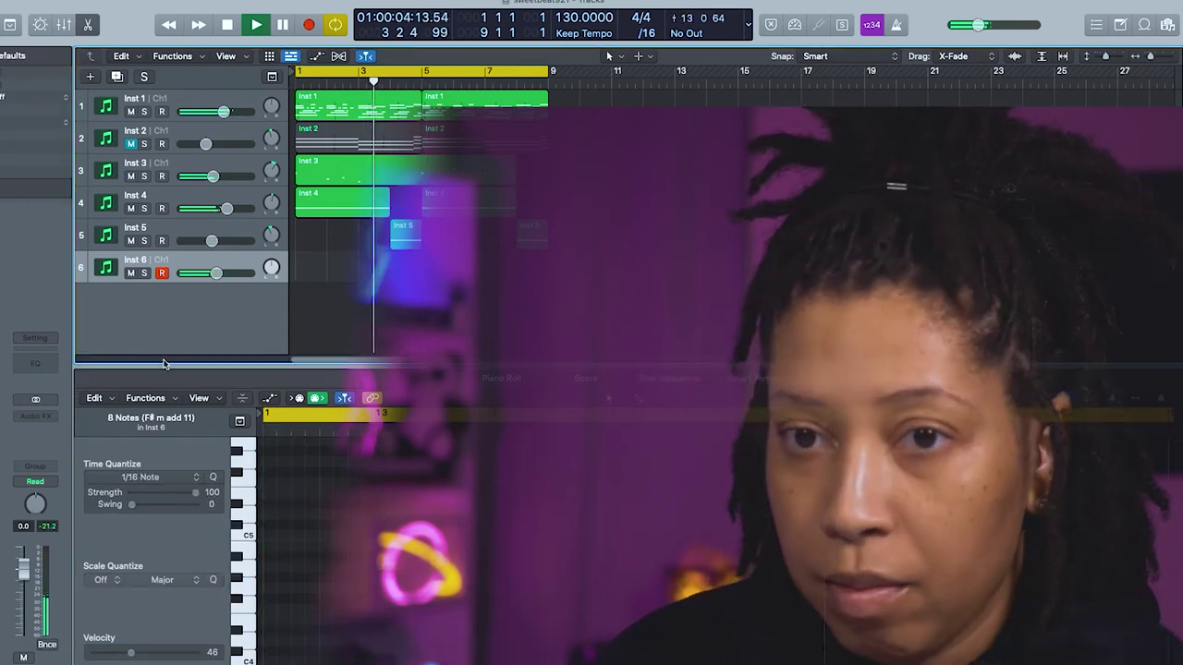
{"action": "key", "text": "space"}
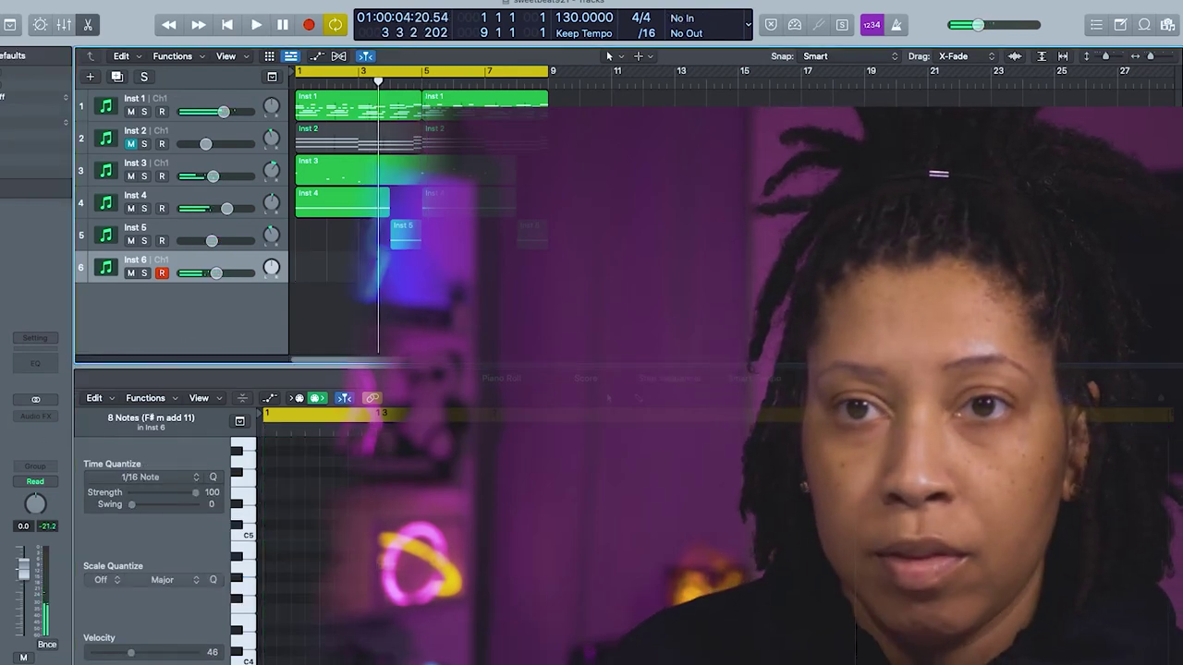
Audition the Ice Flutes, JU06 - Reverse Dry Pad, JU06 - Shakey Squares and Laundry Ensemble patches in the Inst 6 synth
{"action": "key", "text": "v"}
{"action": "scroll", "coordinate": [545, 528], "scroll_direction": "down", "scroll_amount": 3}
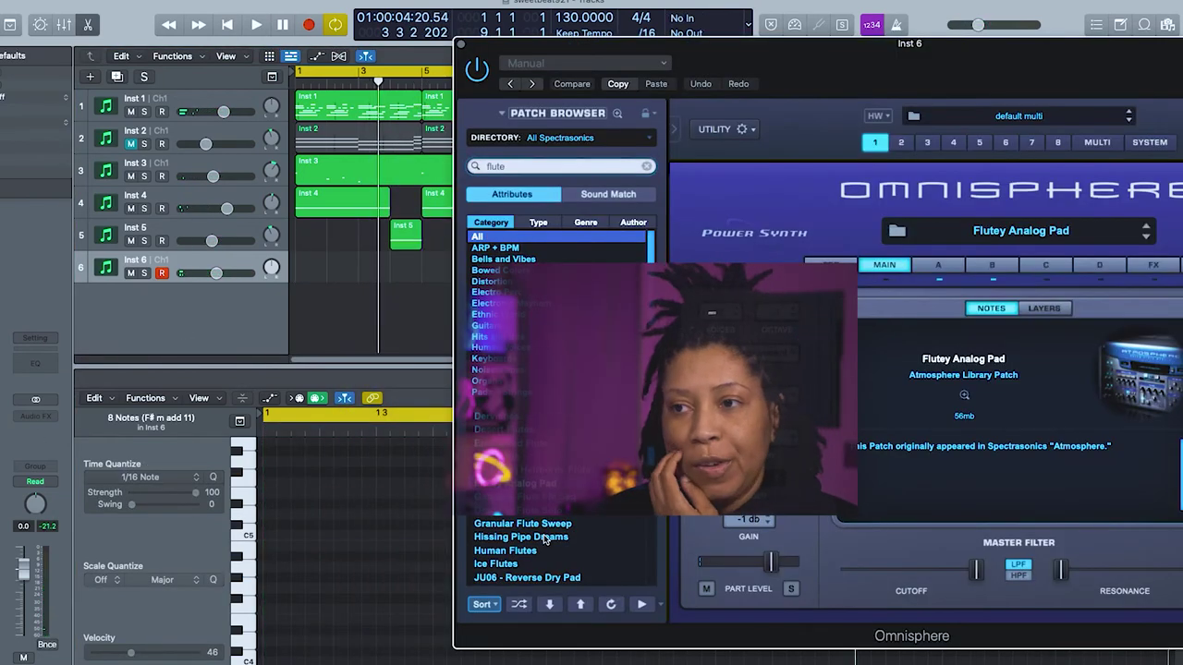
{"action": "left_click", "coordinate": [503, 564]}
{"action": "left_click", "coordinate": [516, 577]}
{"action": "scroll", "coordinate": [519, 579], "scroll_direction": "down", "scroll_amount": 2}
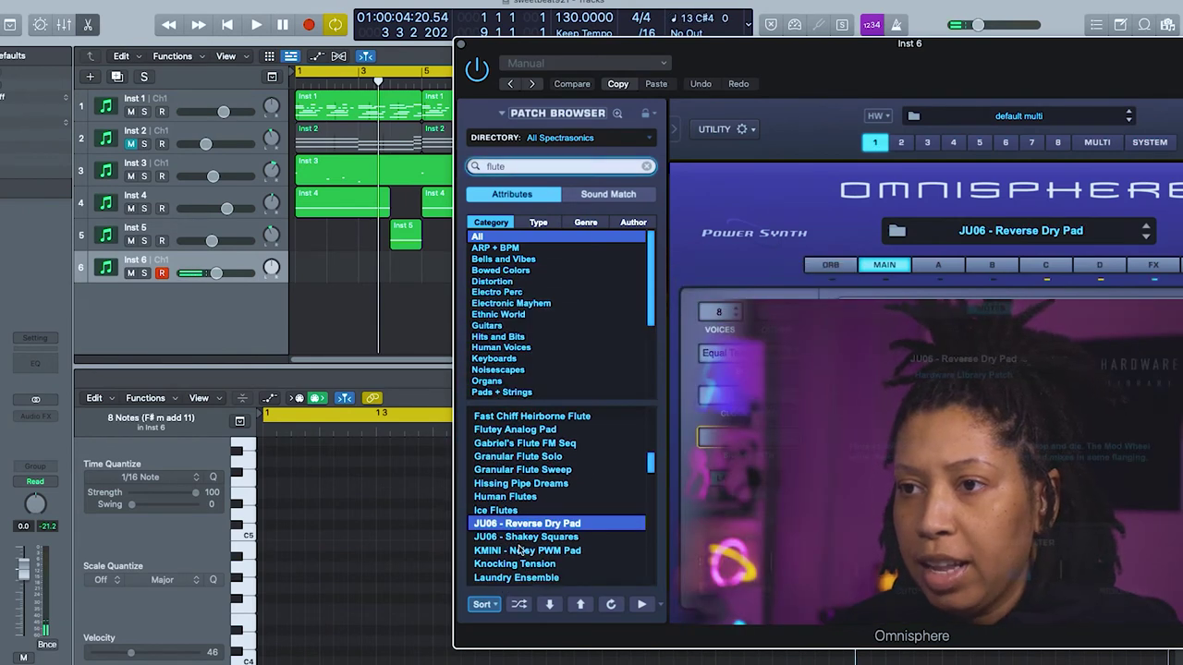
{"action": "left_click", "coordinate": [522, 535]}
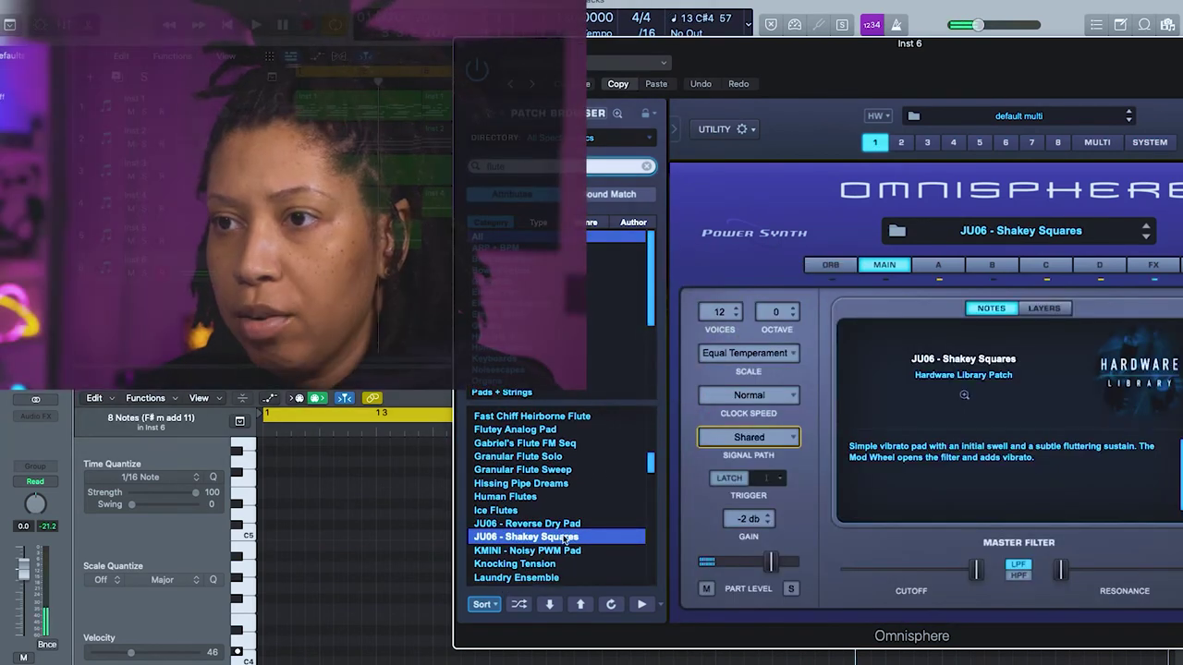
{"action": "left_click", "coordinate": [515, 577]}
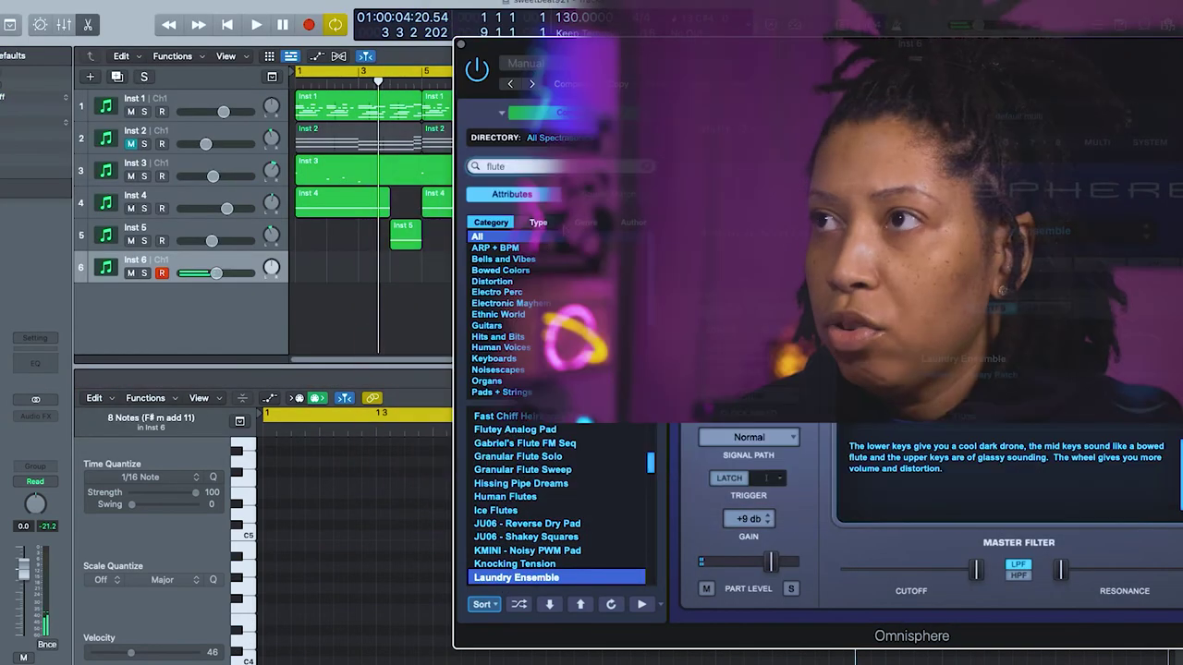
Search the Inst 6 patch library for lotus, load the Lotus Flute patch and close the synth
{"action": "left_click", "coordinate": [538, 165]}
{"action": "type", "text": "lotus"}
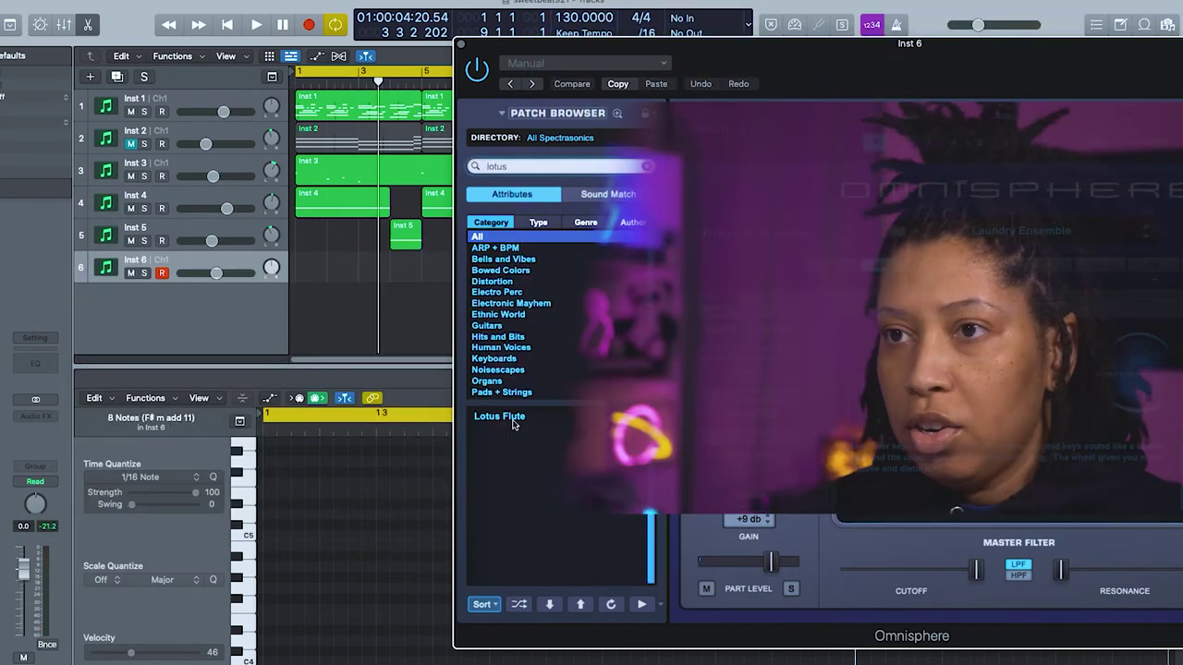
{"action": "left_click", "coordinate": [515, 424]}
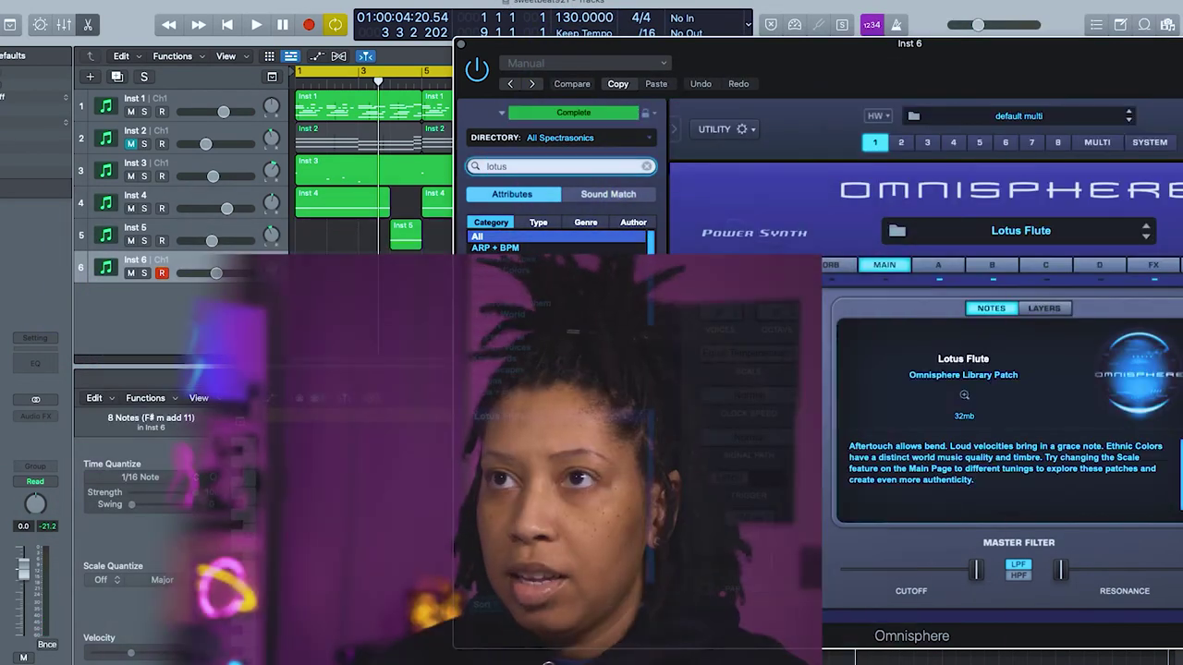
{"action": "left_click", "coordinate": [458, 46]}
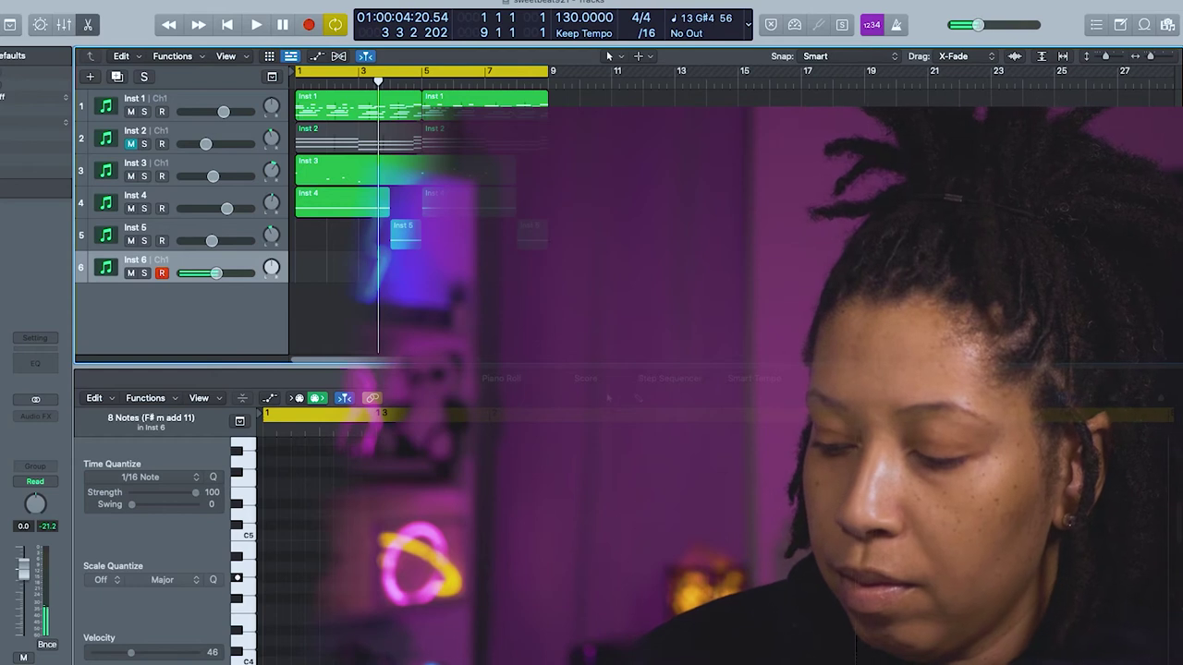
Rehearse over the loop and record a new Inst 6 part with the Lotus Flute sound
{"action": "key", "text": "space"}
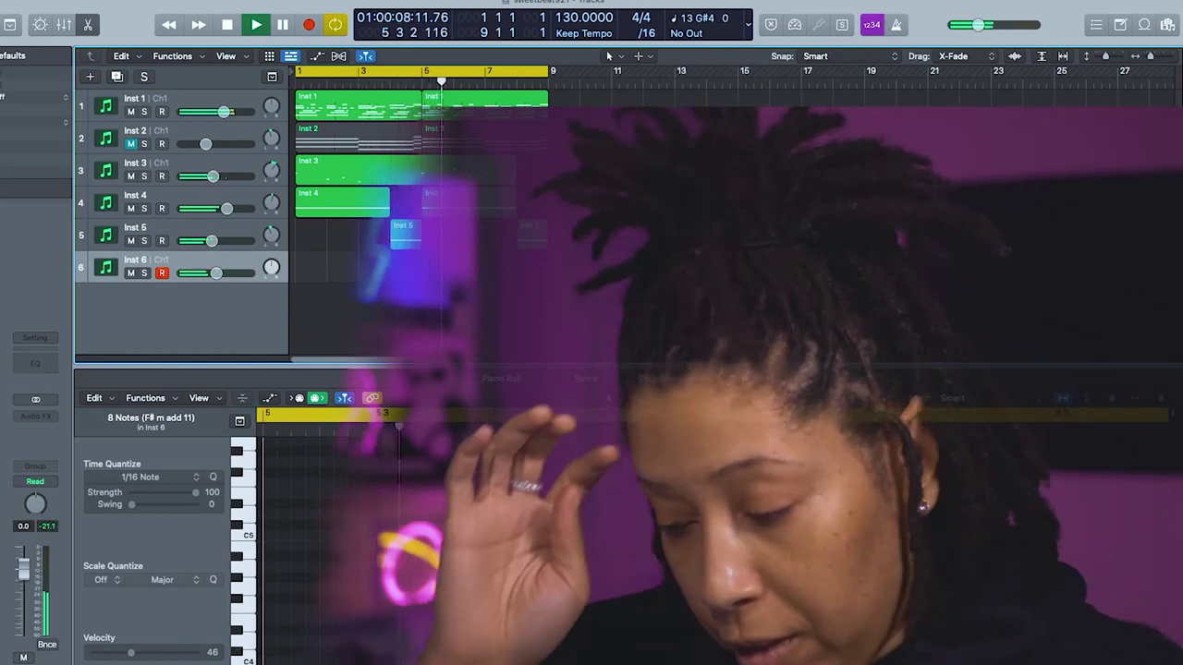
{"action": "left_click", "coordinate": [348, 273]}
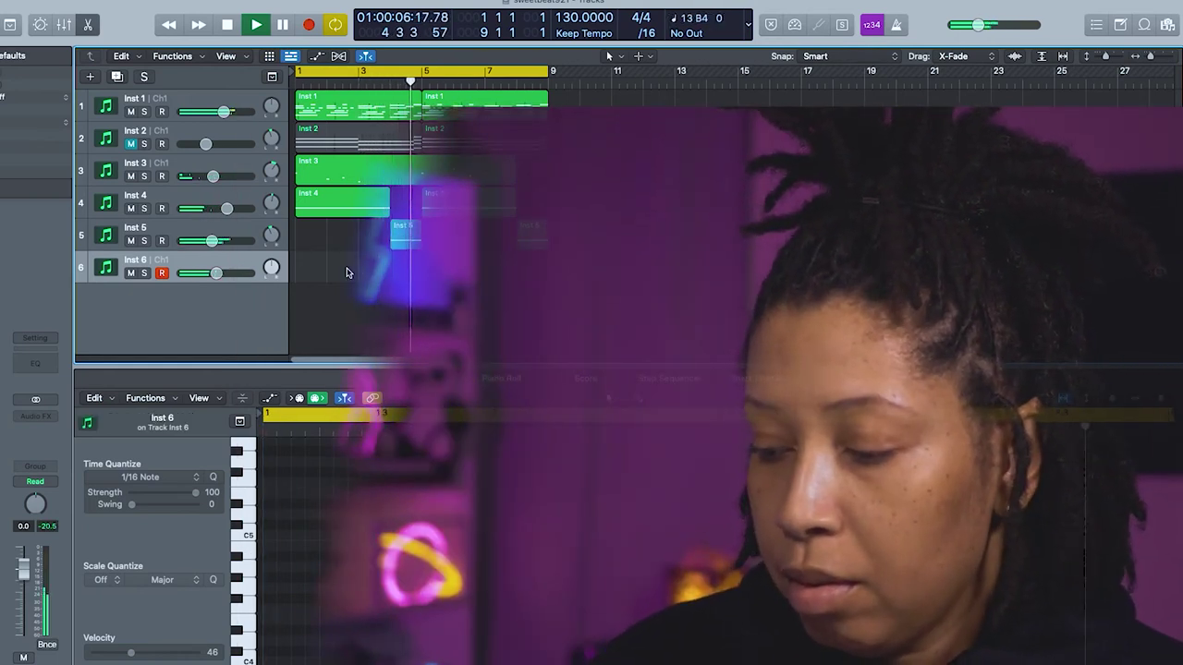
{"action": "key", "text": "r"}
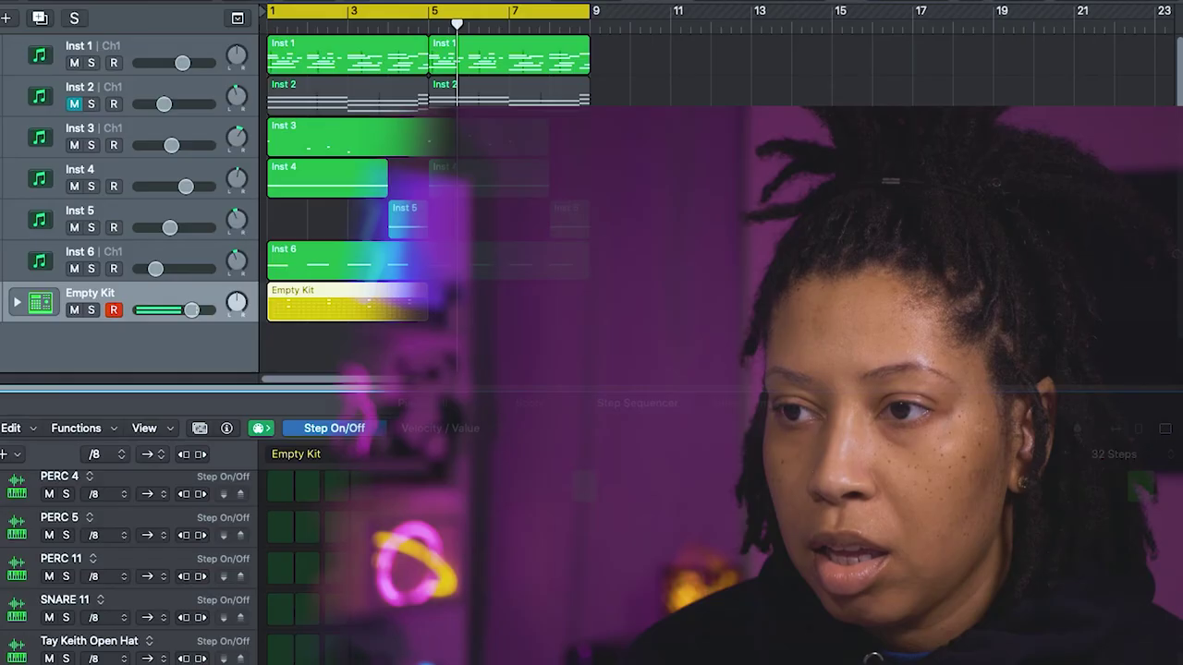
Play the loop with the Empty Kit drum pattern repeatedly from the beginning
{"action": "key", "text": "space"}
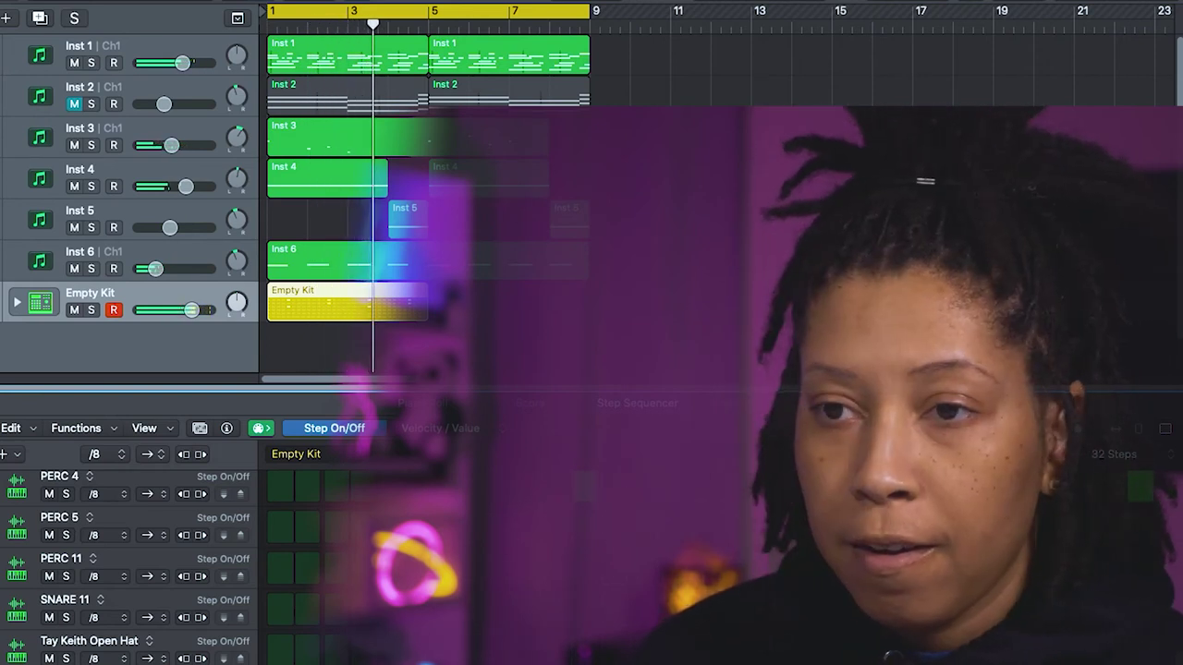
{"action": "key", "text": "space"}
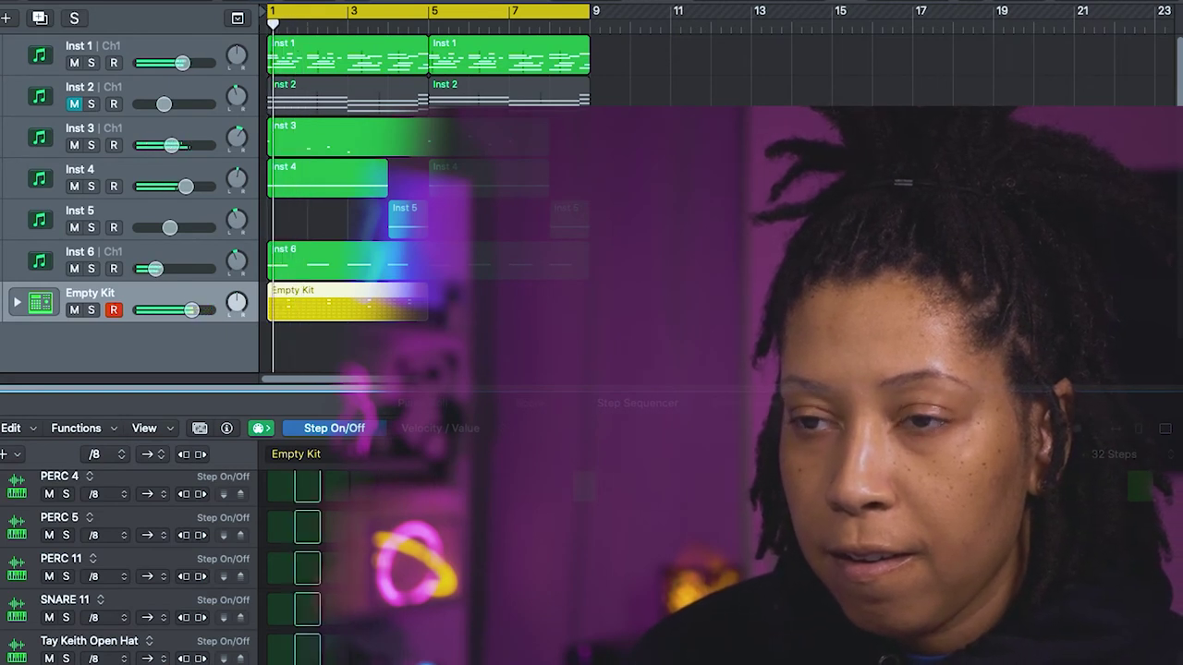
{"action": "key", "text": "Return"}
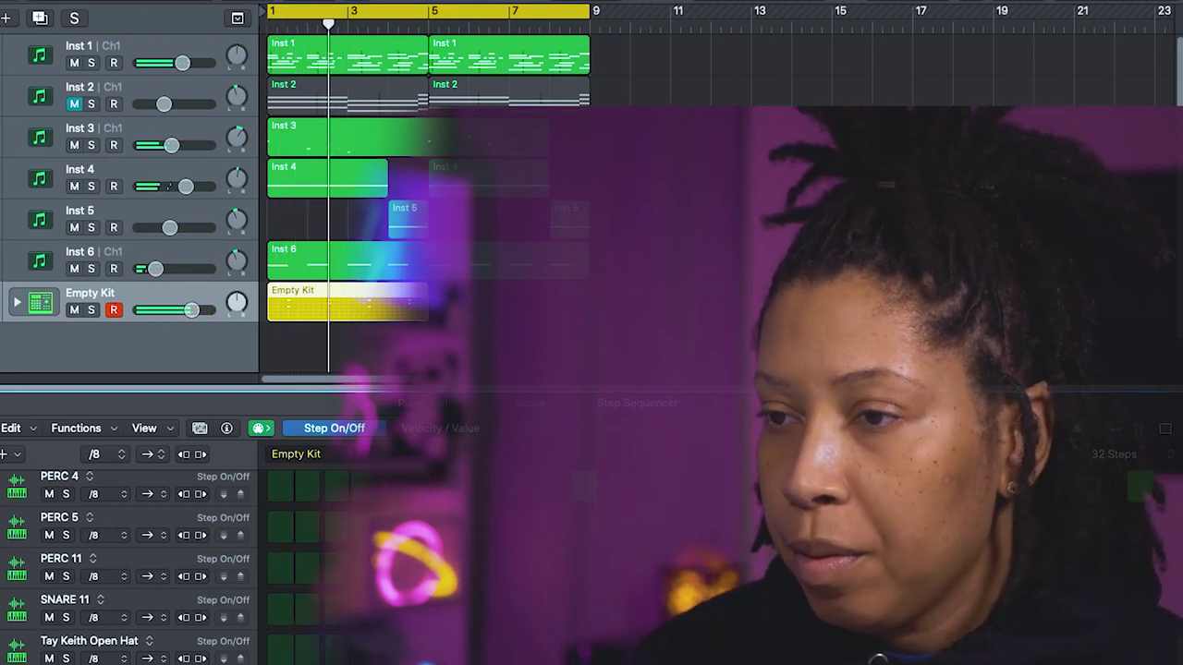
{"action": "key", "text": "Return"}
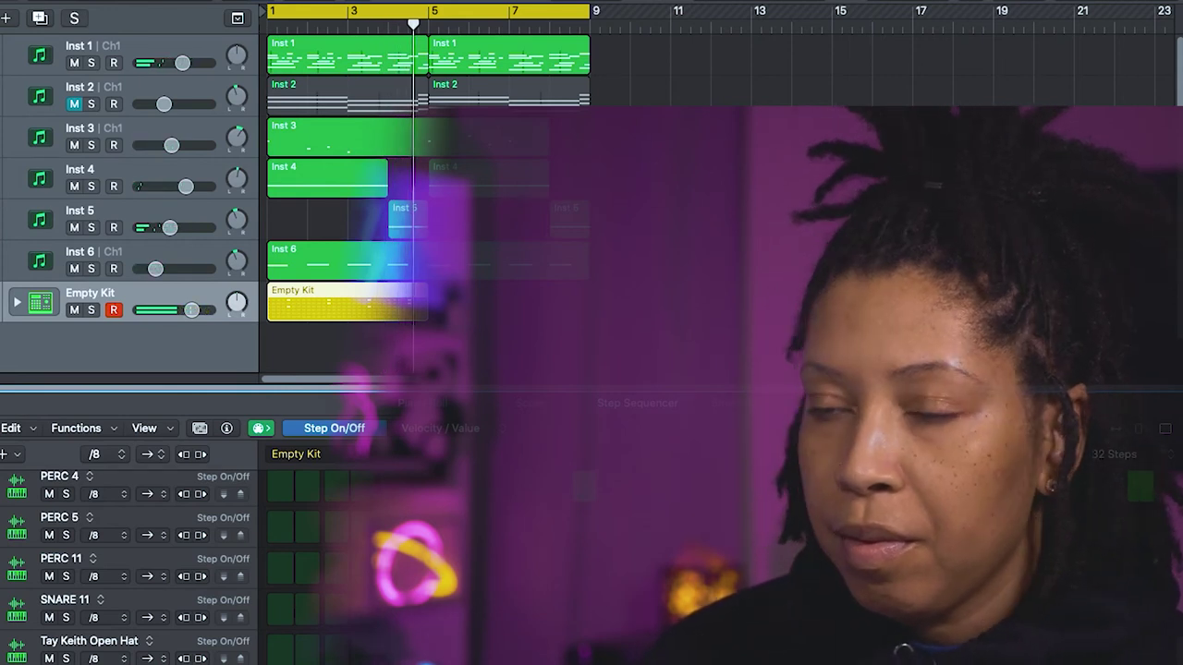
Edit the Hihat 3 row of the Empty Kit pattern to start with steps 1 and 3, replaying the loop from the beginning
{"action": "key", "text": "Return"}
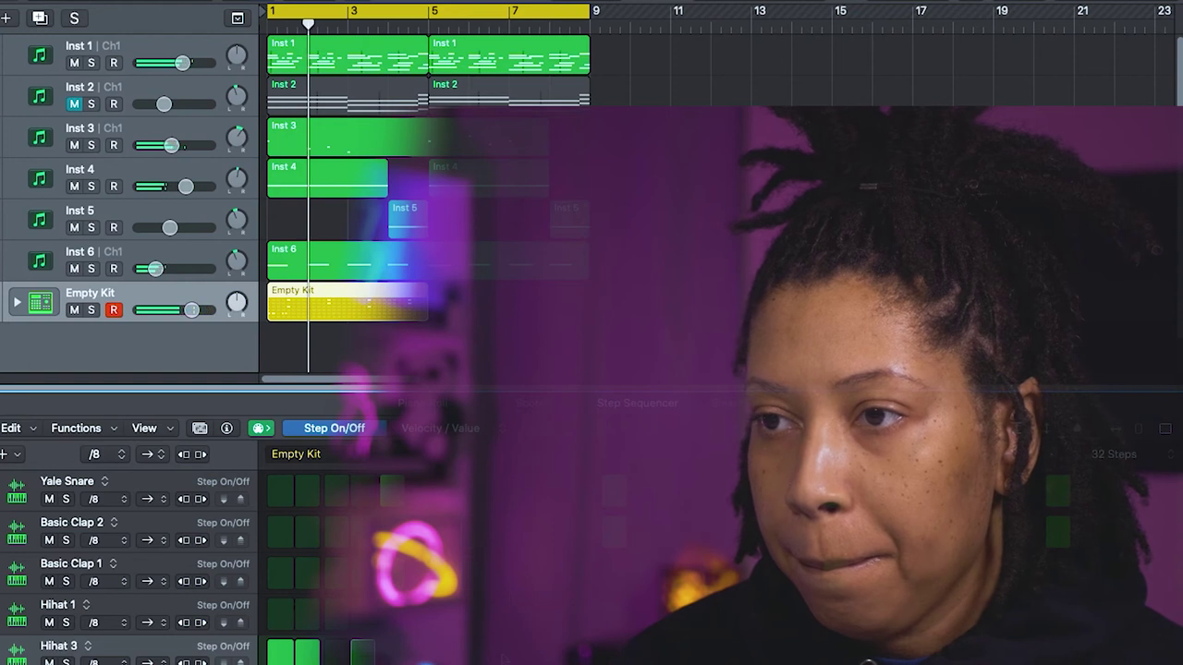
{"action": "key", "text": "Return"}
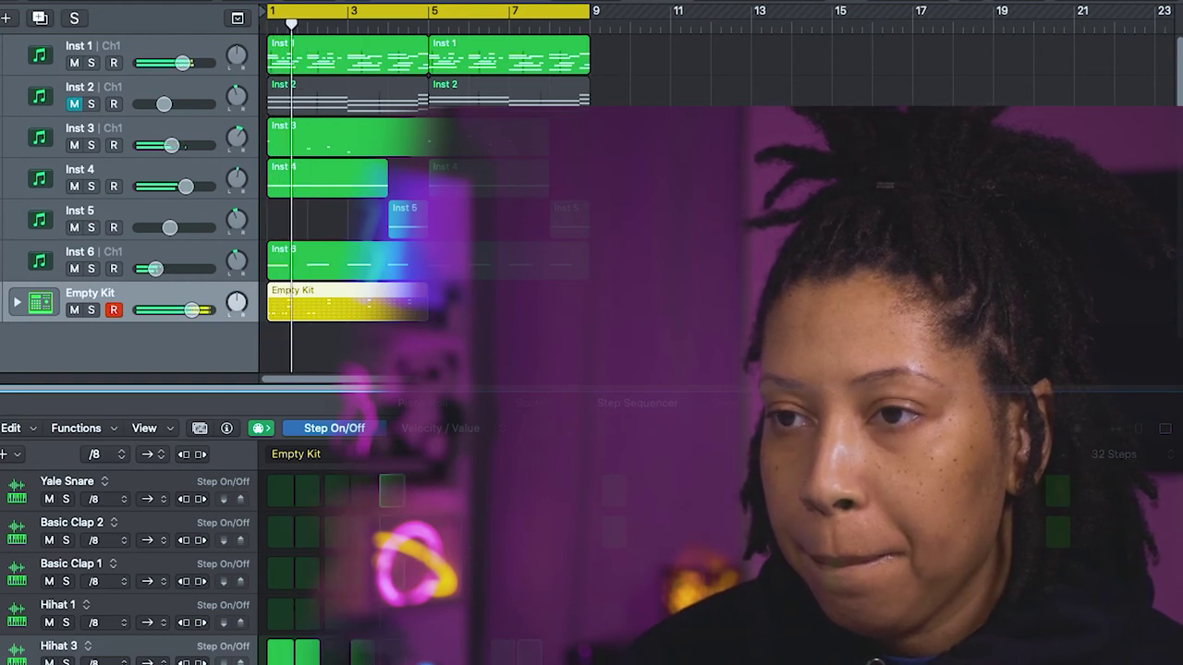
{"action": "key", "text": "Return"}
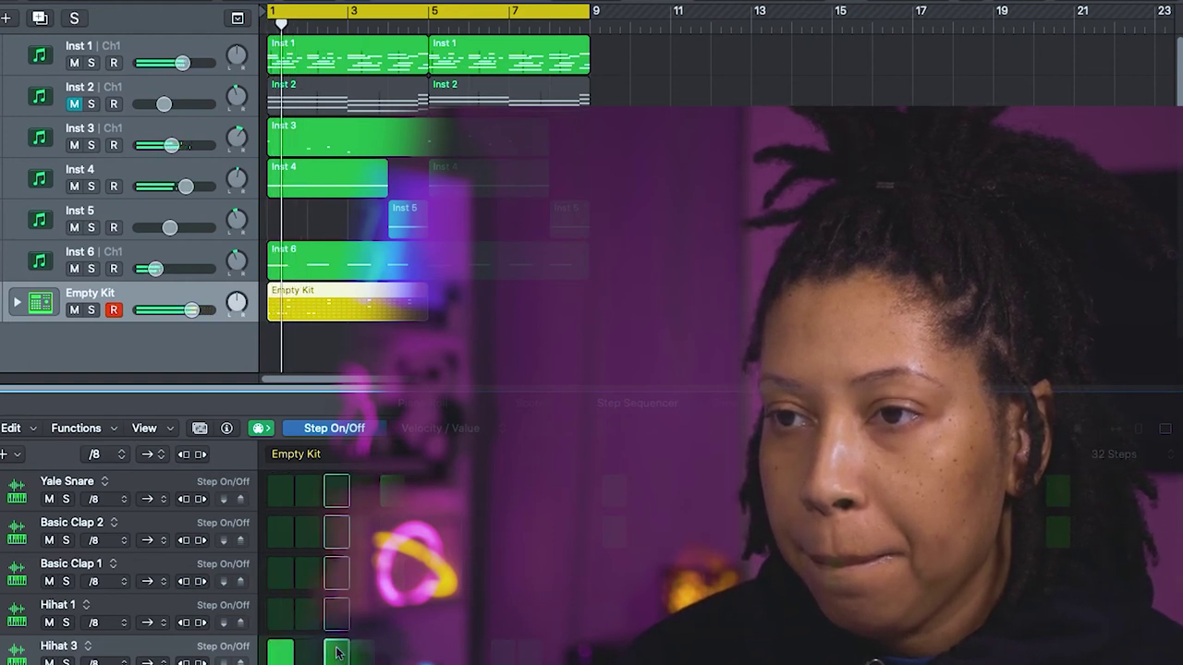
{"action": "key", "text": "Return"}
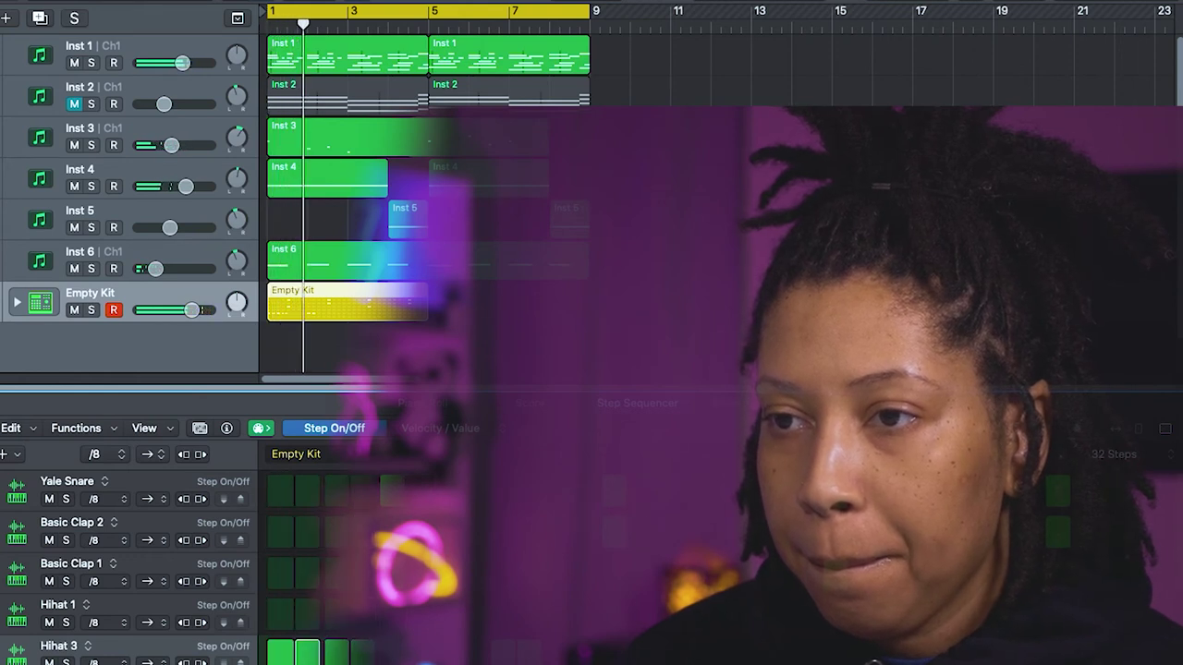
{"action": "key", "text": "Return"}
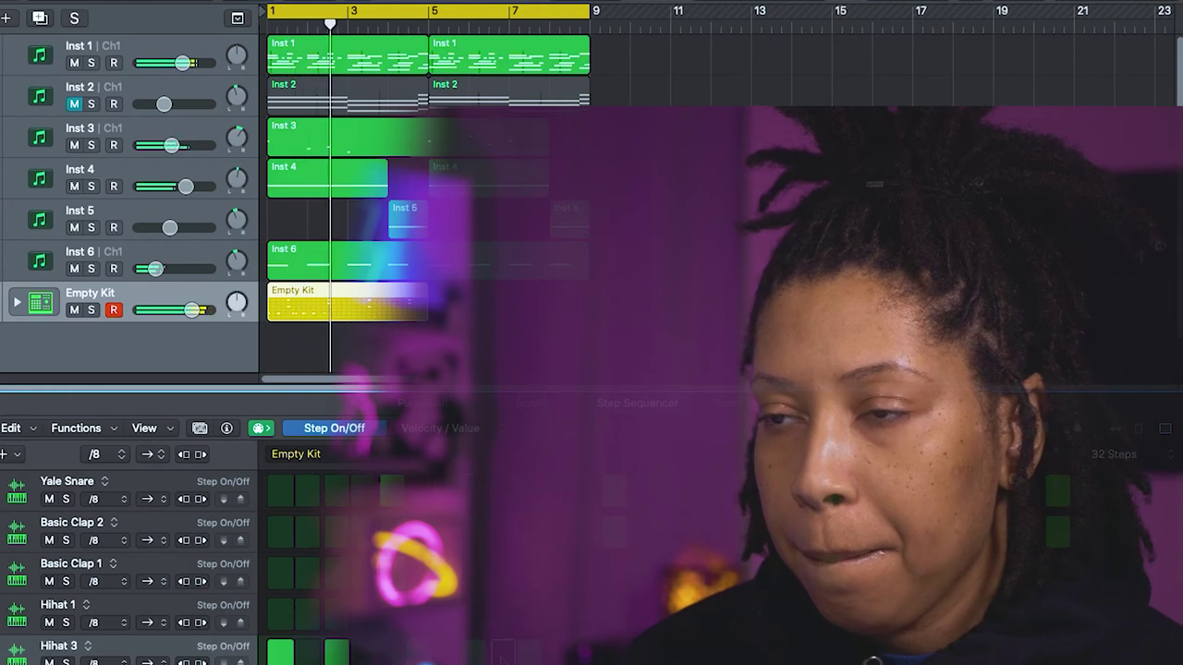
{"action": "key", "text": "Return"}
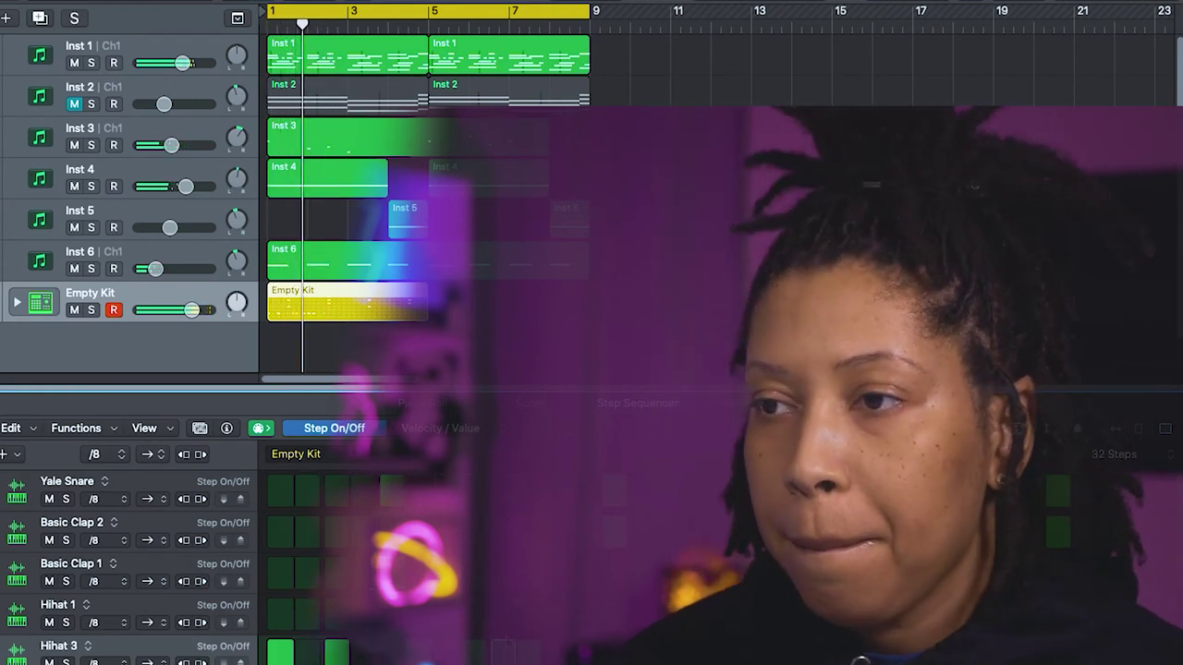
{"action": "key", "text": "Return"}
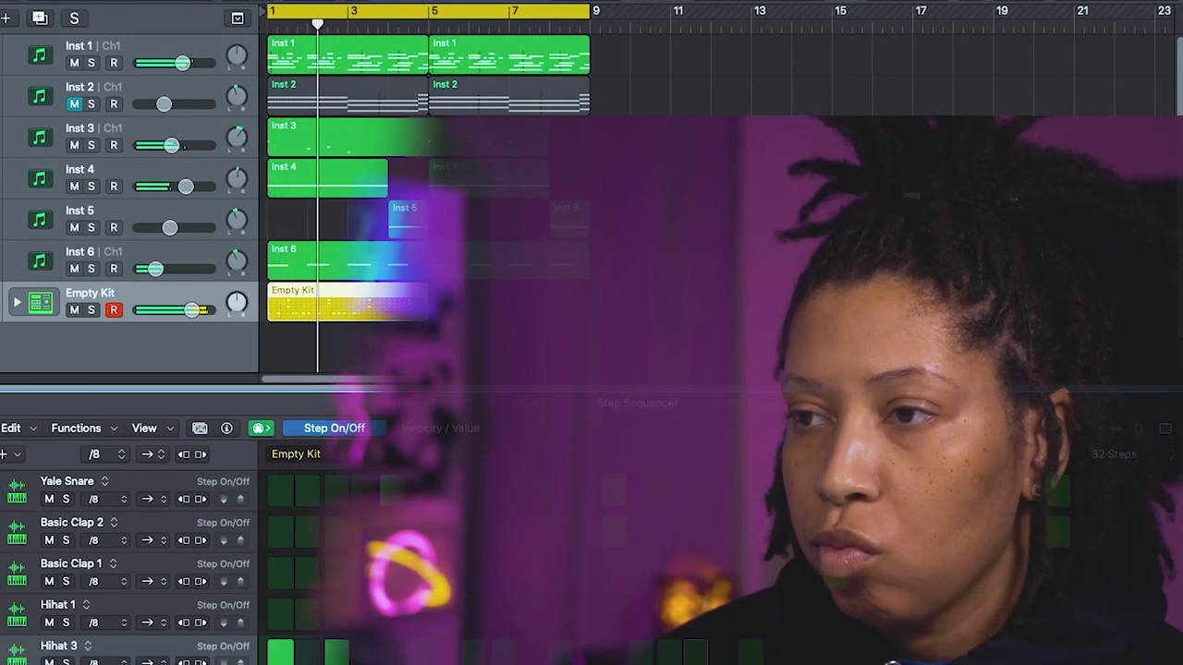
Preview the Tay Keith Open Hat sound and toggle the second step of its row in the Empty Kit pattern
{"action": "scroll", "coordinate": [130, 563], "scroll_direction": "down", "scroll_amount": 5}
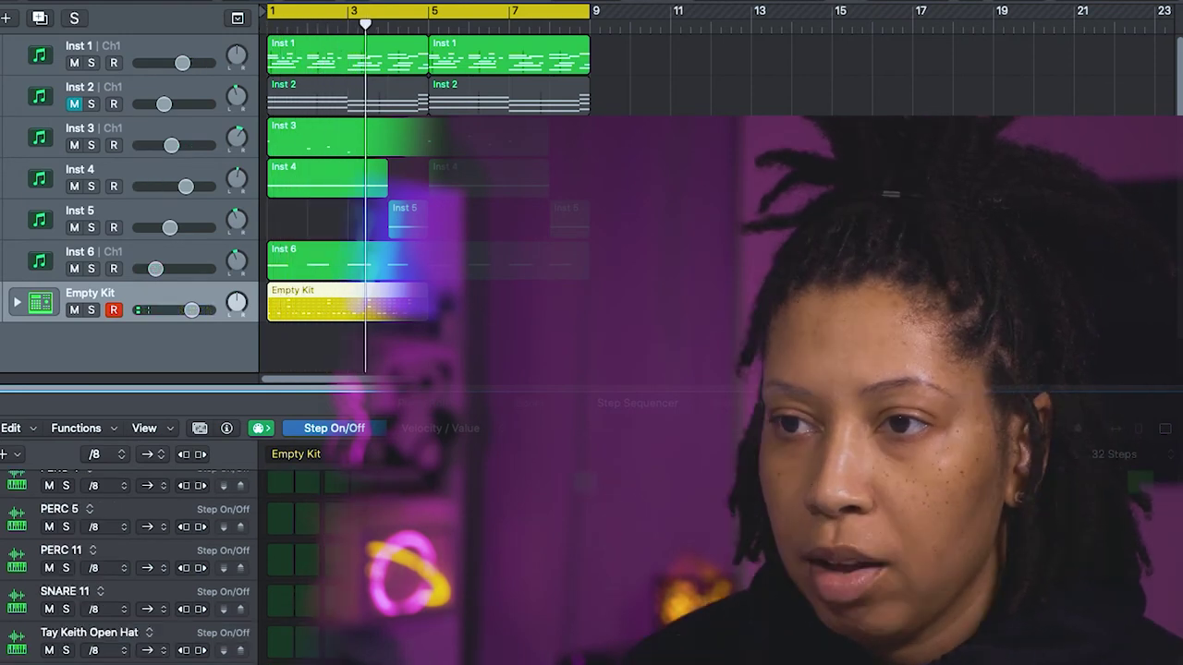
{"action": "left_click", "coordinate": [14, 645]}
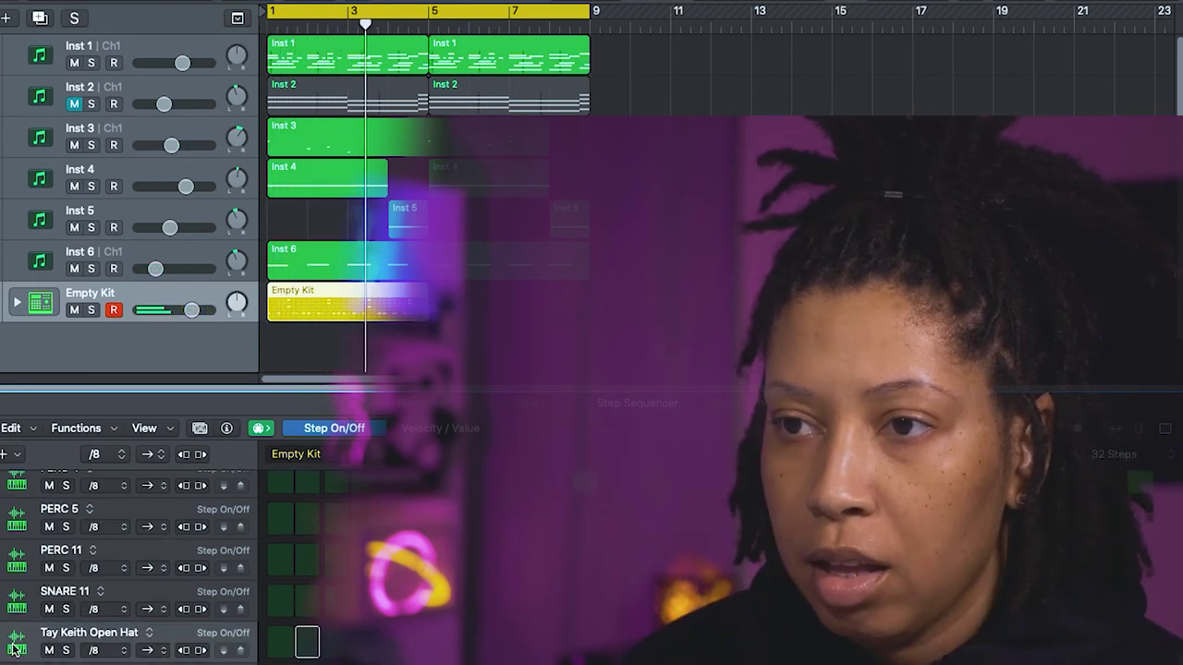
{"action": "left_click", "coordinate": [306, 640]}
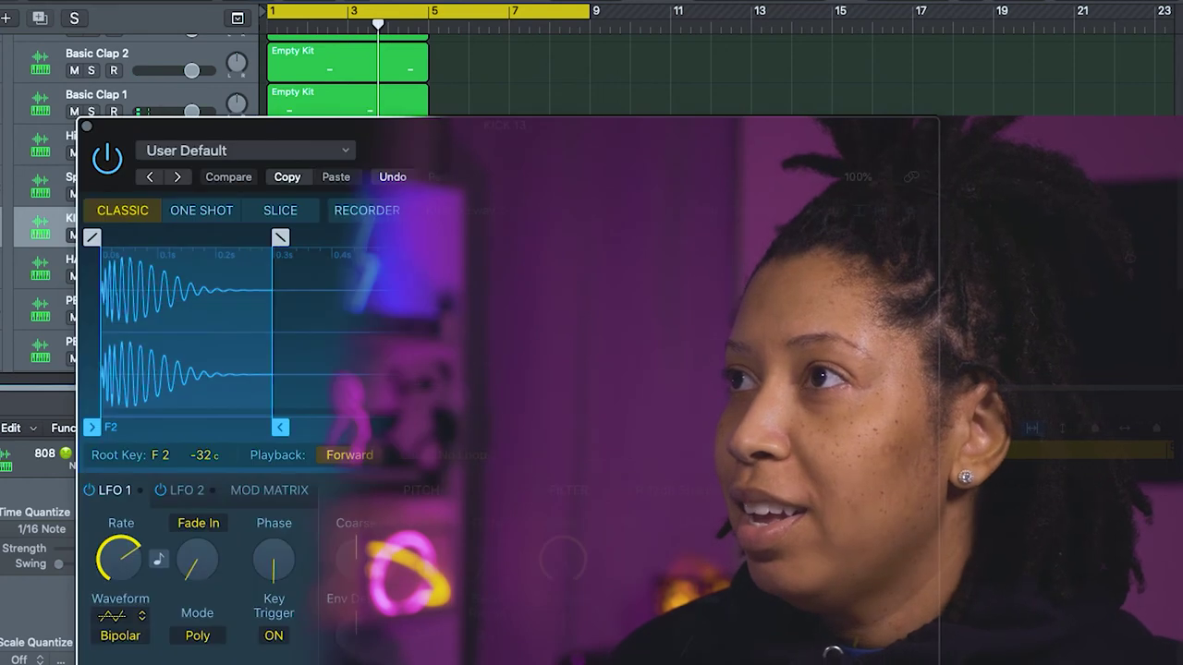
Open the Spinz 808 track's Quick Sampler and set its polyphony to Mono
{"action": "key", "text": "f"}
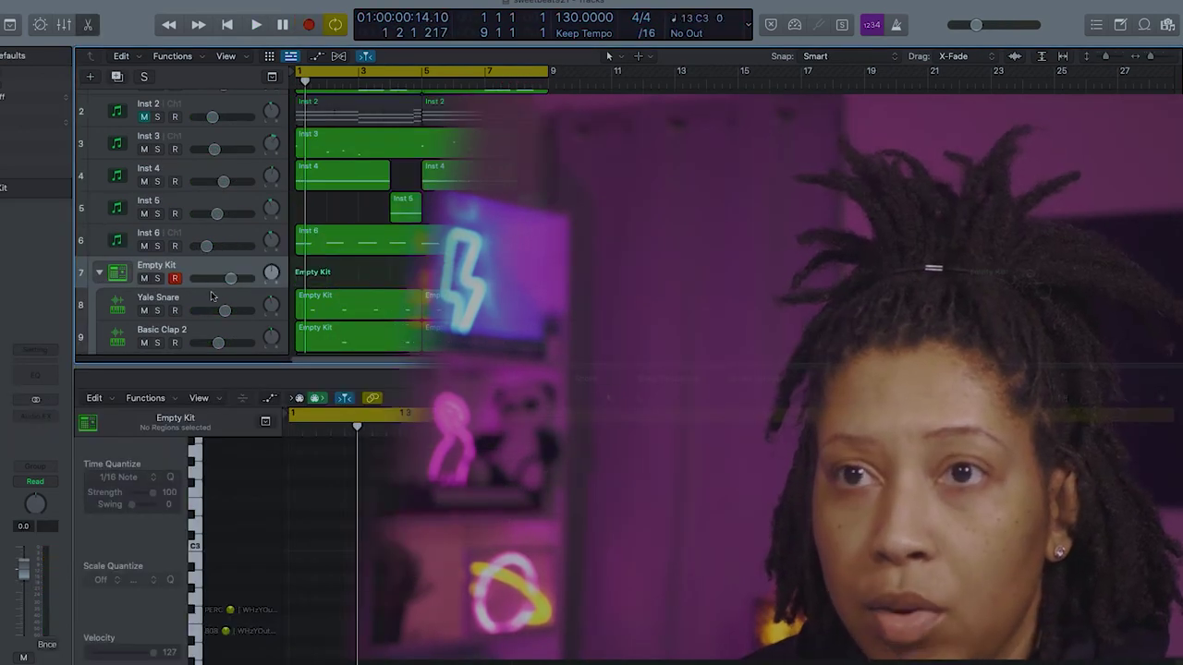
{"action": "scroll", "coordinate": [211, 296], "scroll_direction": "down", "scroll_amount": 3}
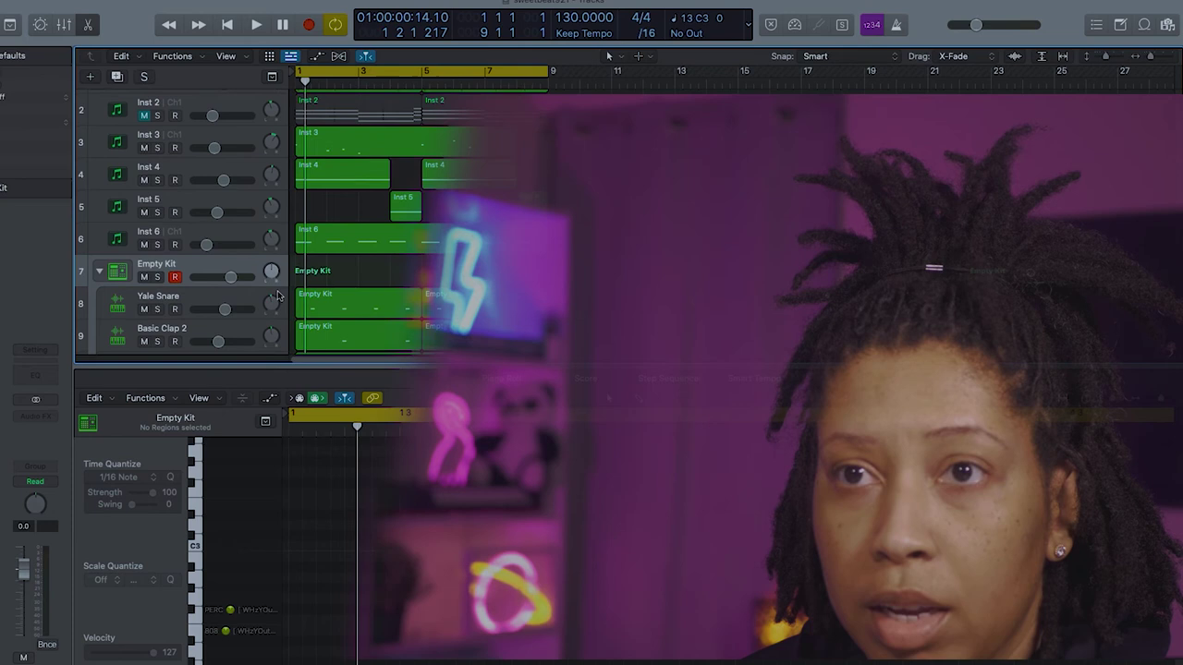
{"action": "left_click", "coordinate": [230, 322]}
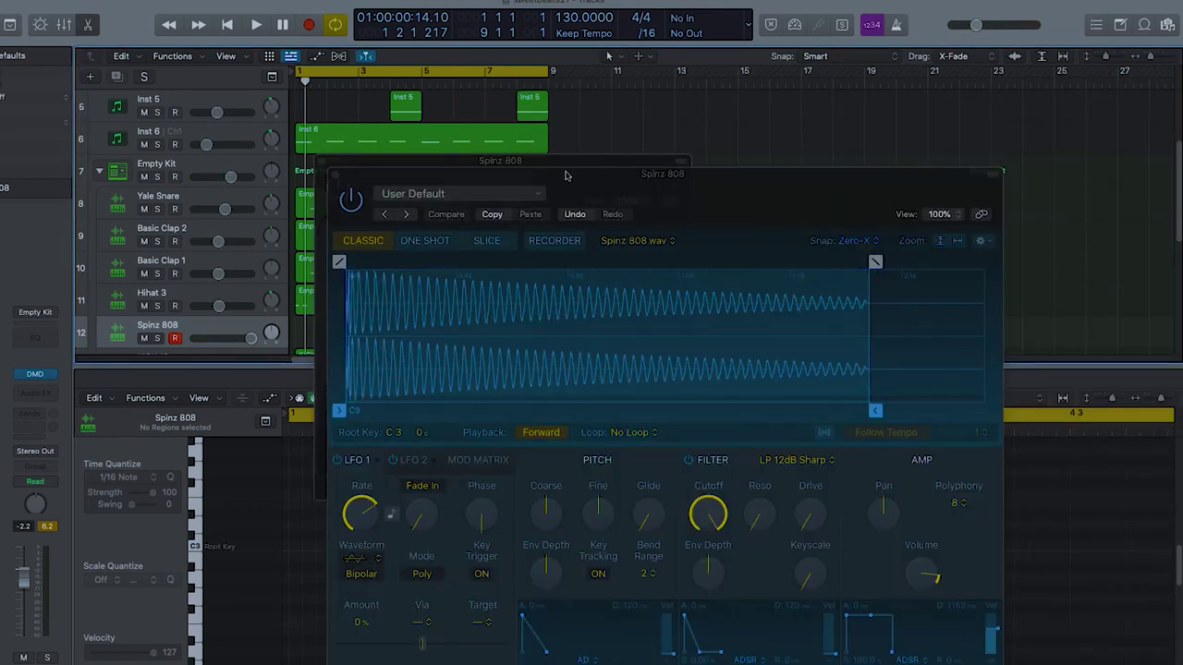
{"action": "left_click_drag", "start_coordinate": [580, 179], "coordinate": [653, 68]}
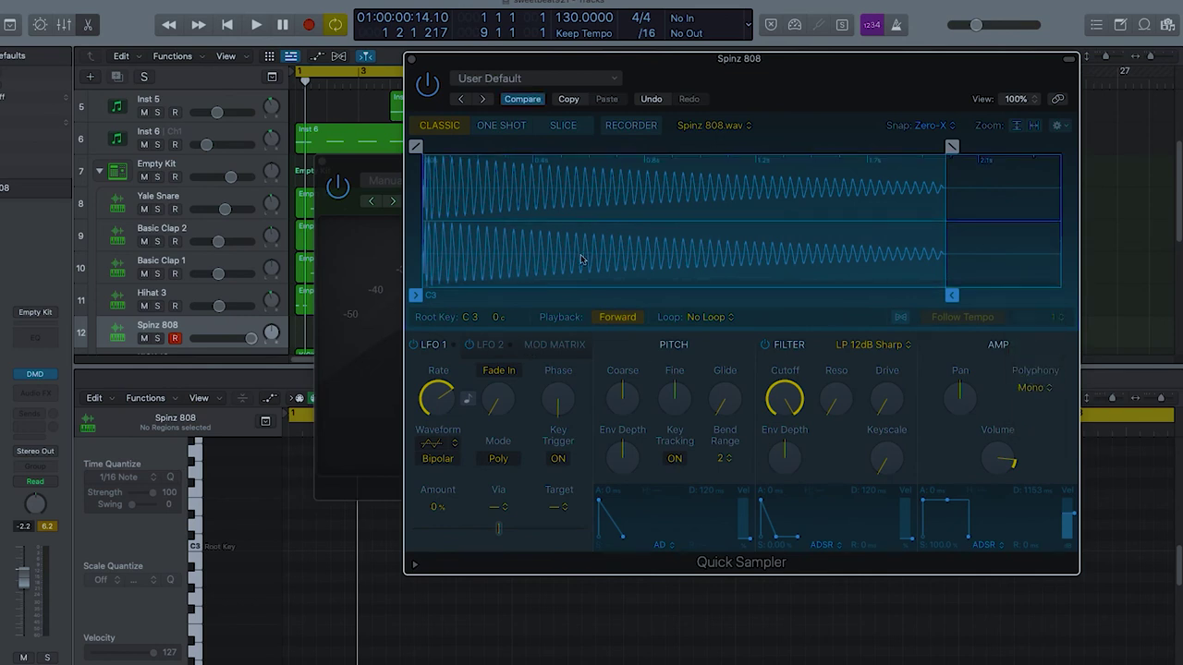
{"action": "left_click_drag", "start_coordinate": [679, 55], "coordinate": [896, 67]}
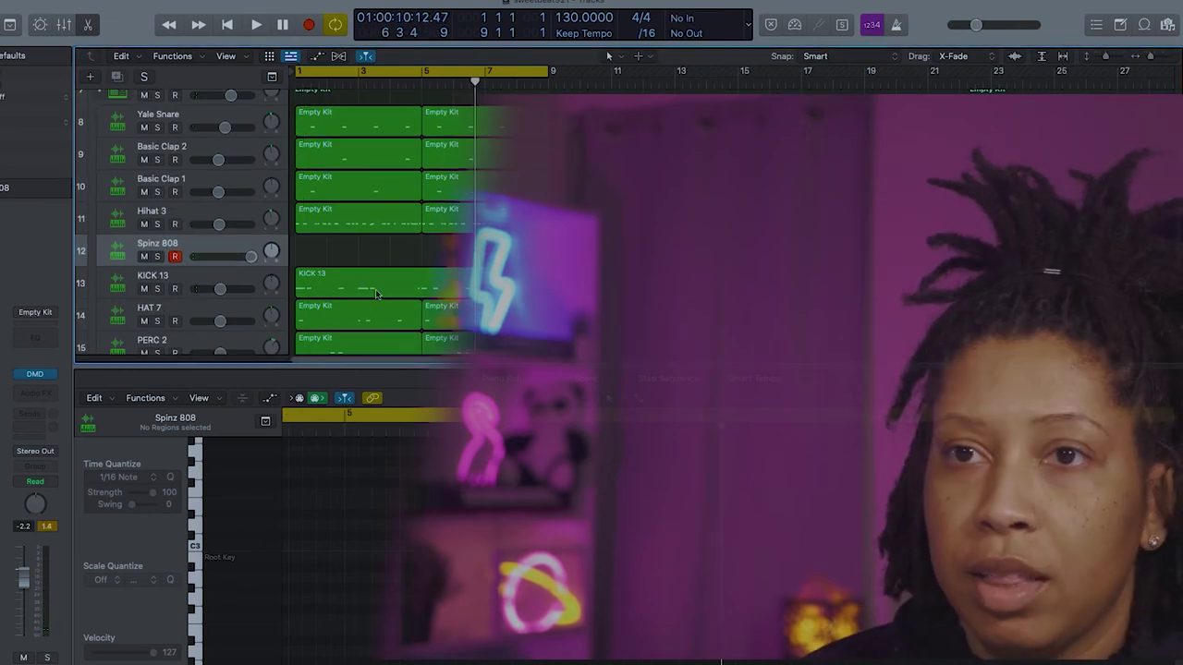
Copy the KICK 13 region onto the Spinz 808 track and transpose all the copy's notes up three octaves to C6
{"action": "left_click_drag", "start_coordinate": [376, 294], "coordinate": [381, 245]}
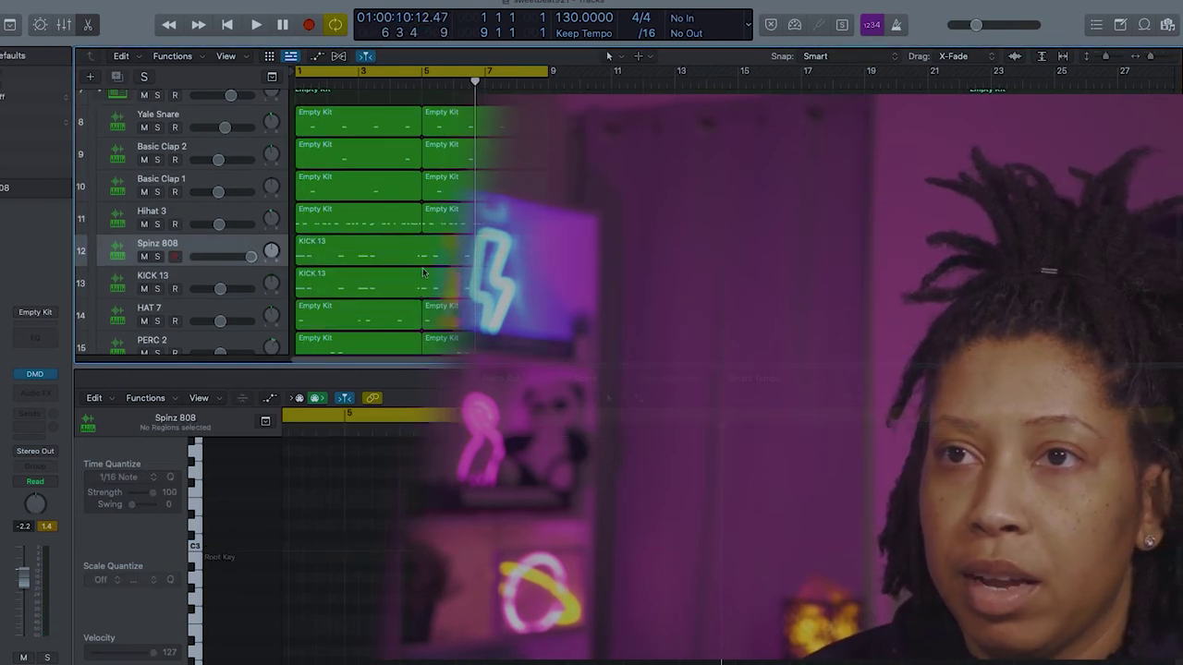
{"action": "left_click", "coordinate": [424, 261]}
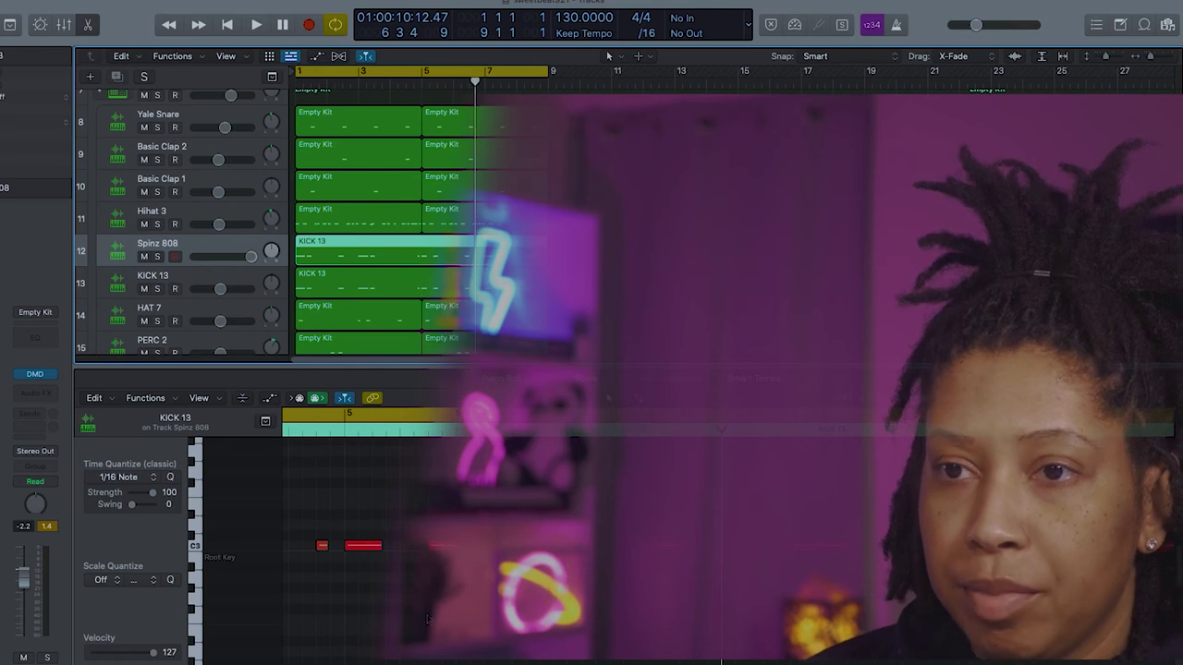
{"action": "key", "text": "super+a"}
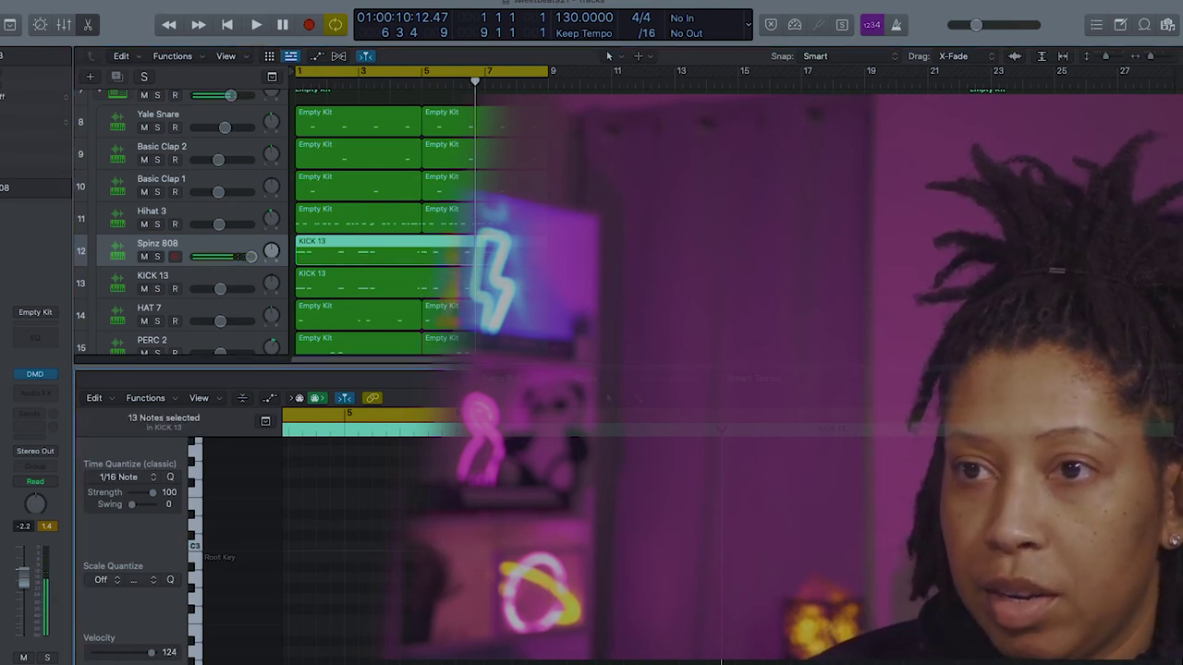
{"action": "scroll", "coordinate": [367, 579], "scroll_direction": "up", "scroll_amount": 3}
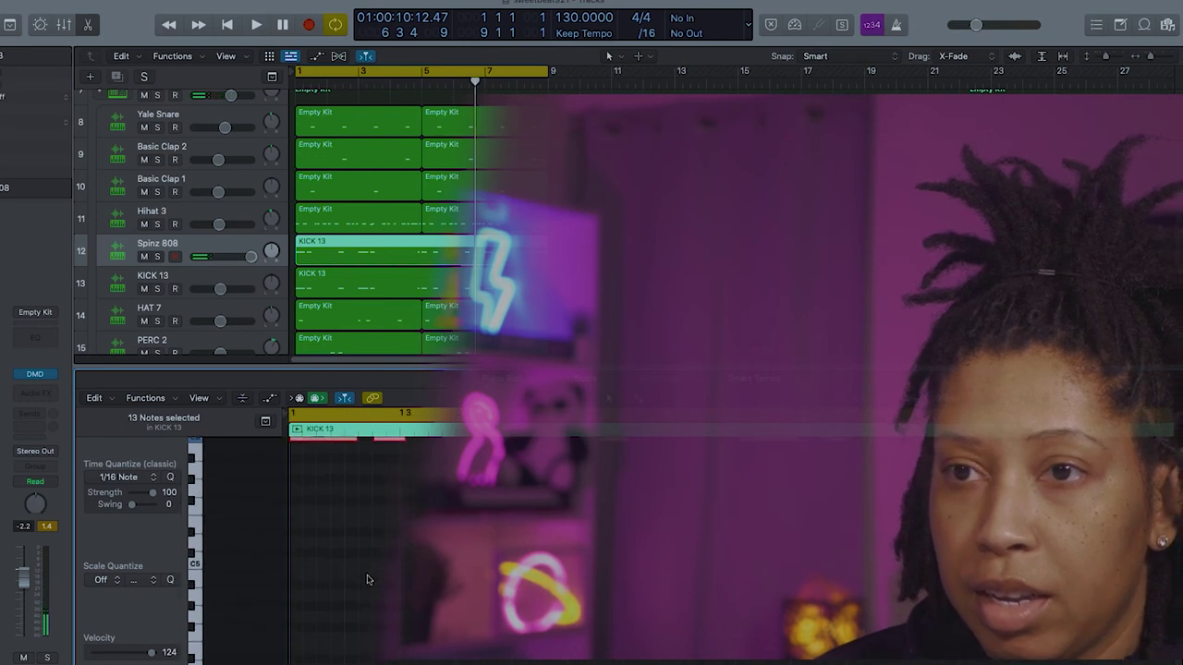
Raise the 808 part's notes in bars 1 and 2 to F#6 and the two bar 3 notes to D6, playing the loop to check
{"action": "left_click", "coordinate": [612, 487]}
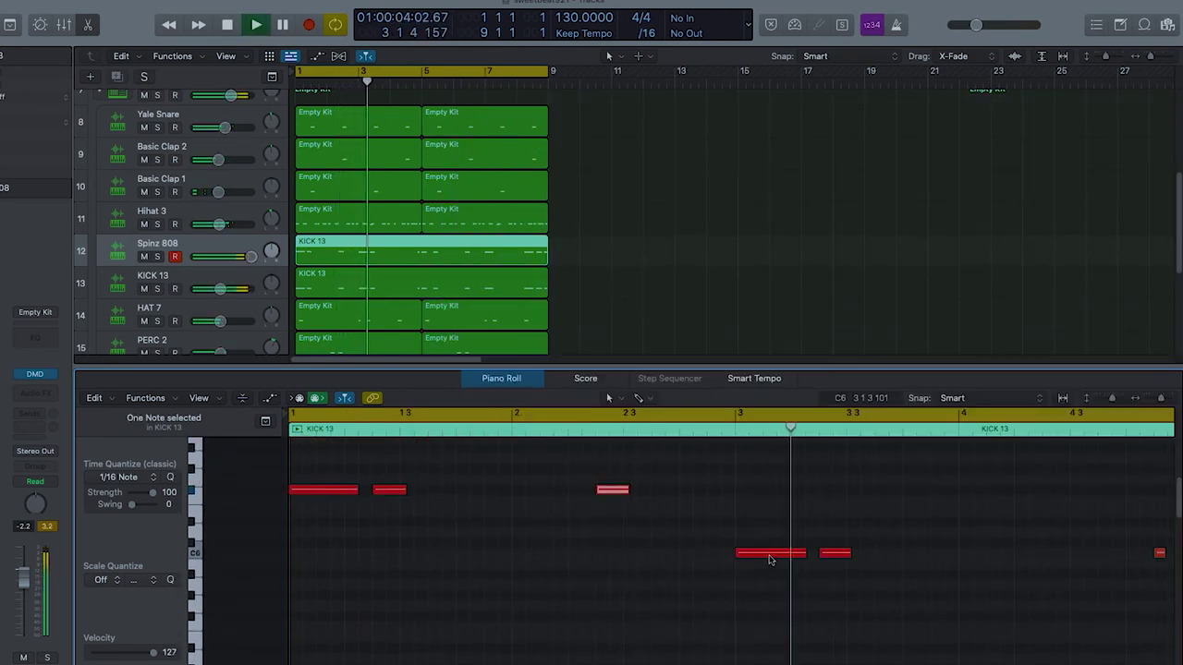
{"action": "key", "text": "space"}
{"action": "left_click_drag", "start_coordinate": [769, 559], "coordinate": [832, 531]}
{"action": "key", "text": "space"}
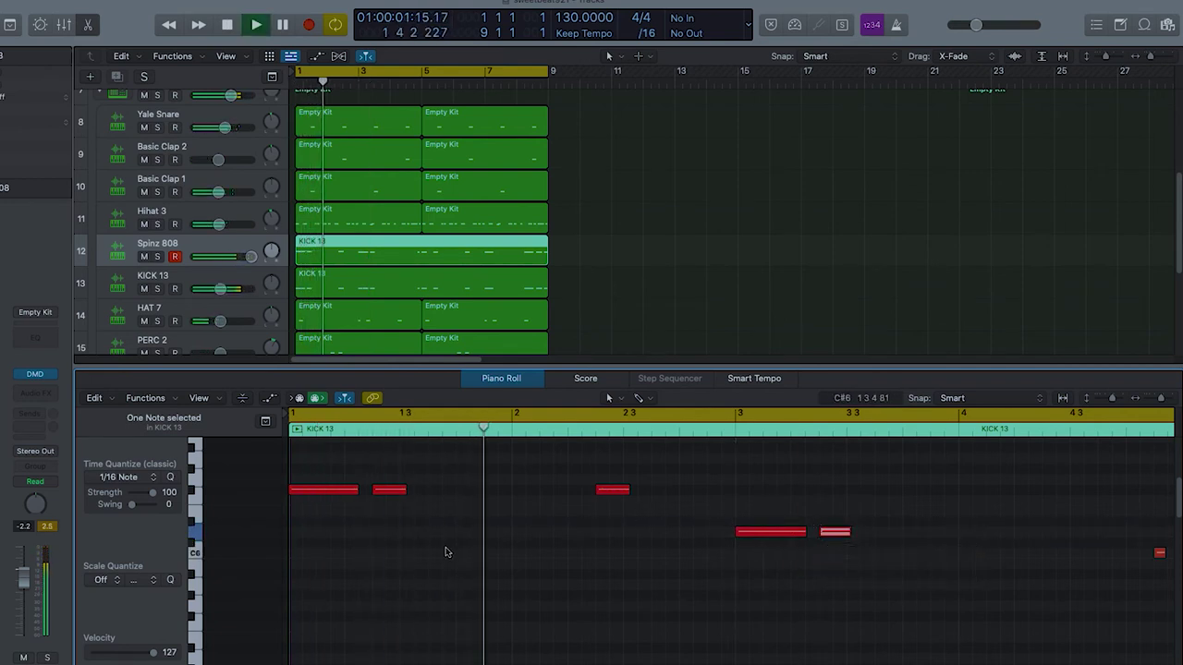
Raise the short 808 note at the end of bar 4 to E6, trying D#6 first, and play the loop to check it
{"action": "key", "text": "space"}
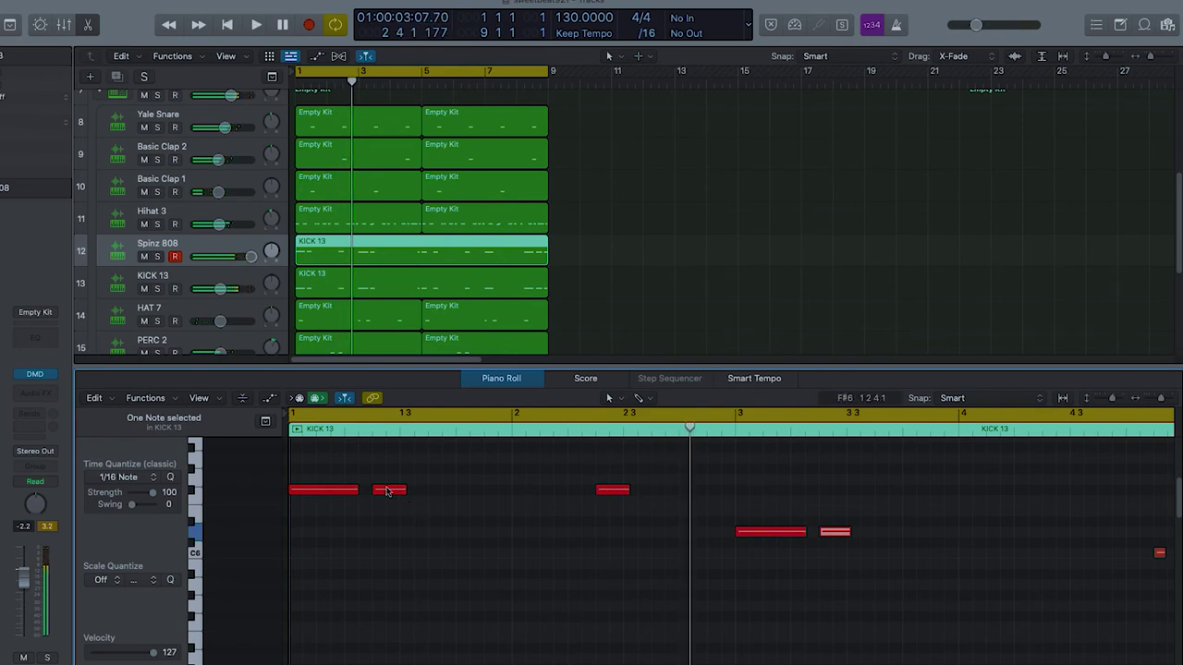
{"action": "left_click", "coordinate": [386, 492], "text": "super"}
{"action": "key", "text": "space"}
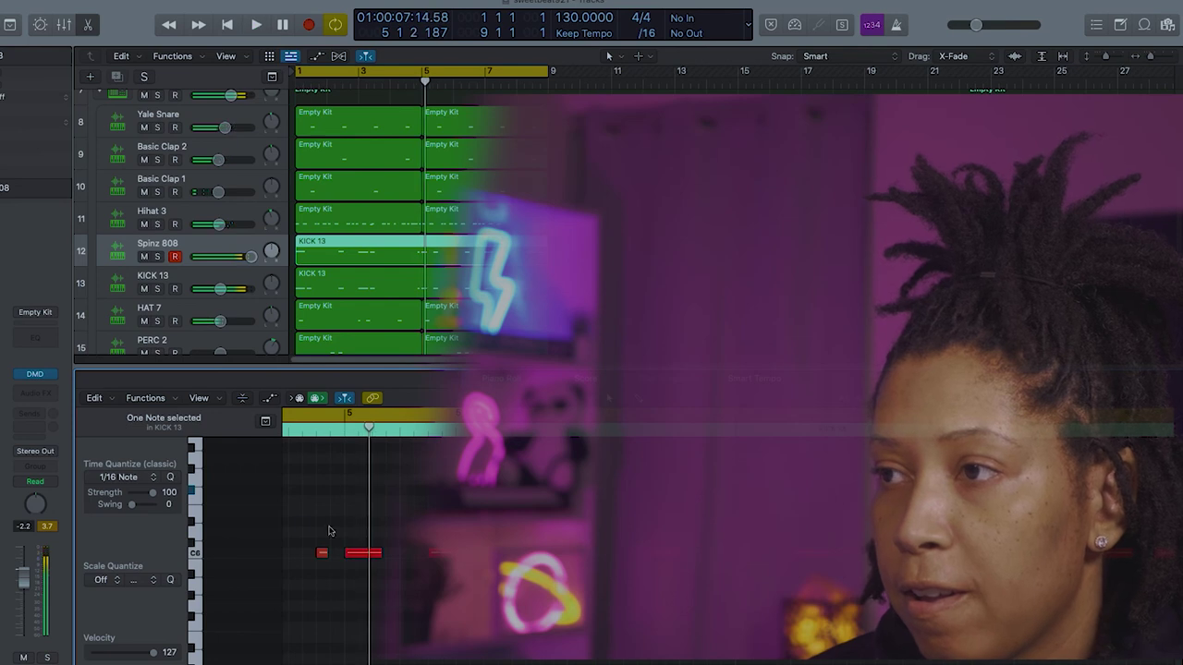
{"action": "left_click", "coordinate": [321, 554]}
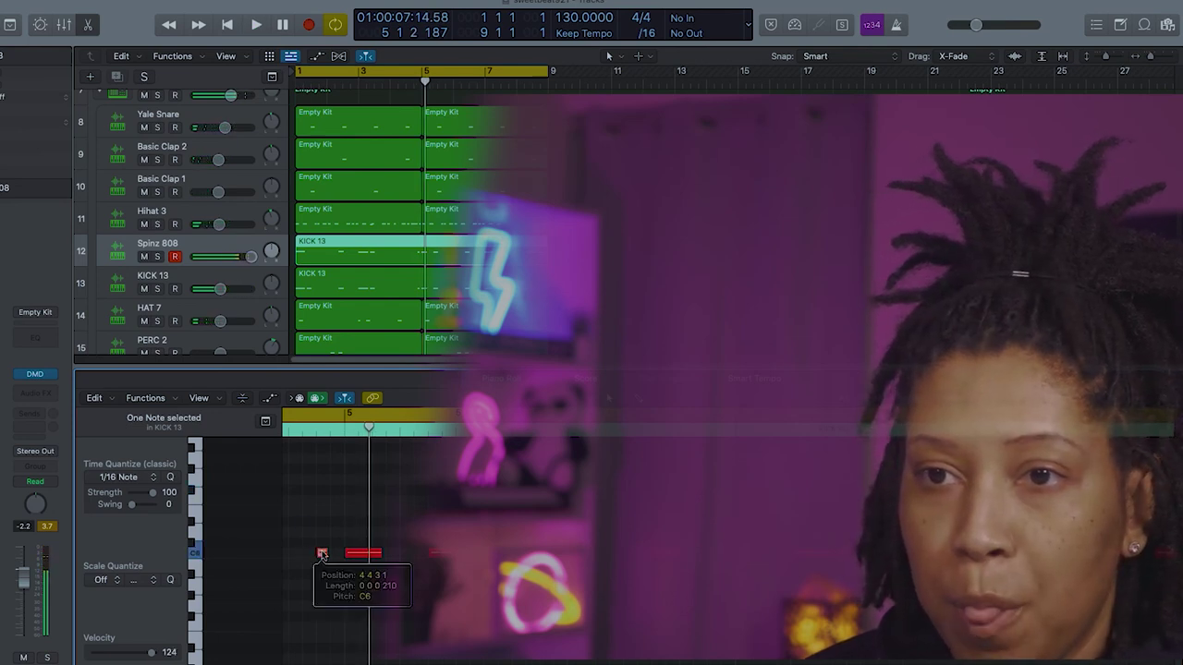
{"action": "left_click_drag", "start_coordinate": [322, 553], "coordinate": [323, 523]}
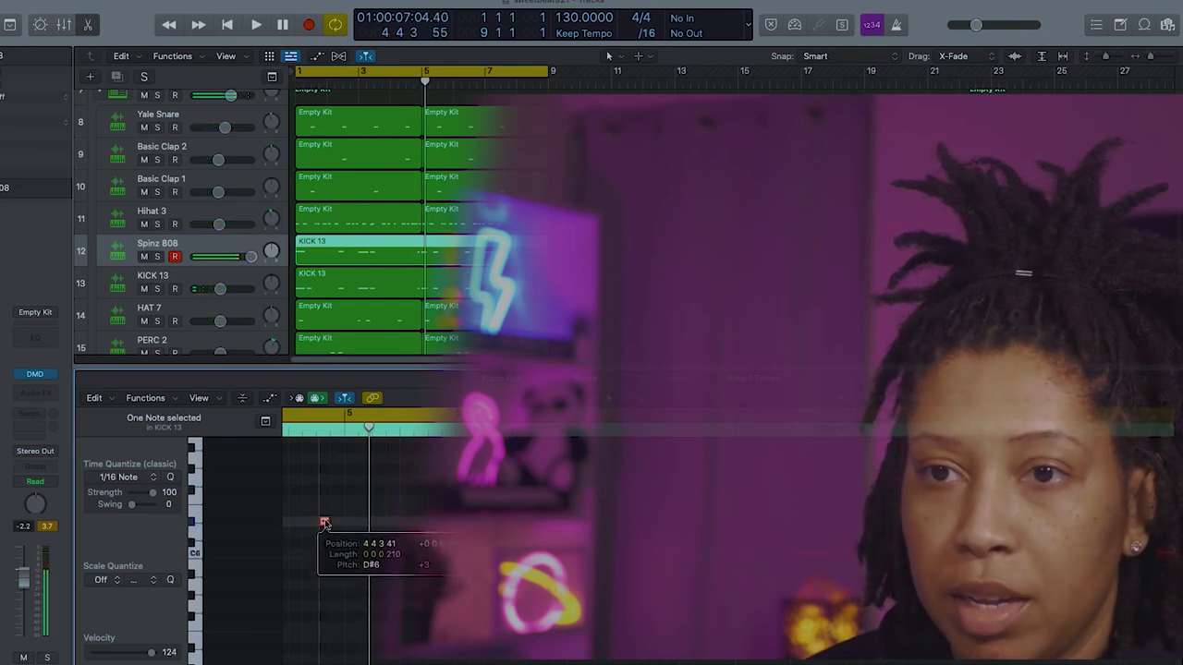
{"action": "key", "text": "space"}
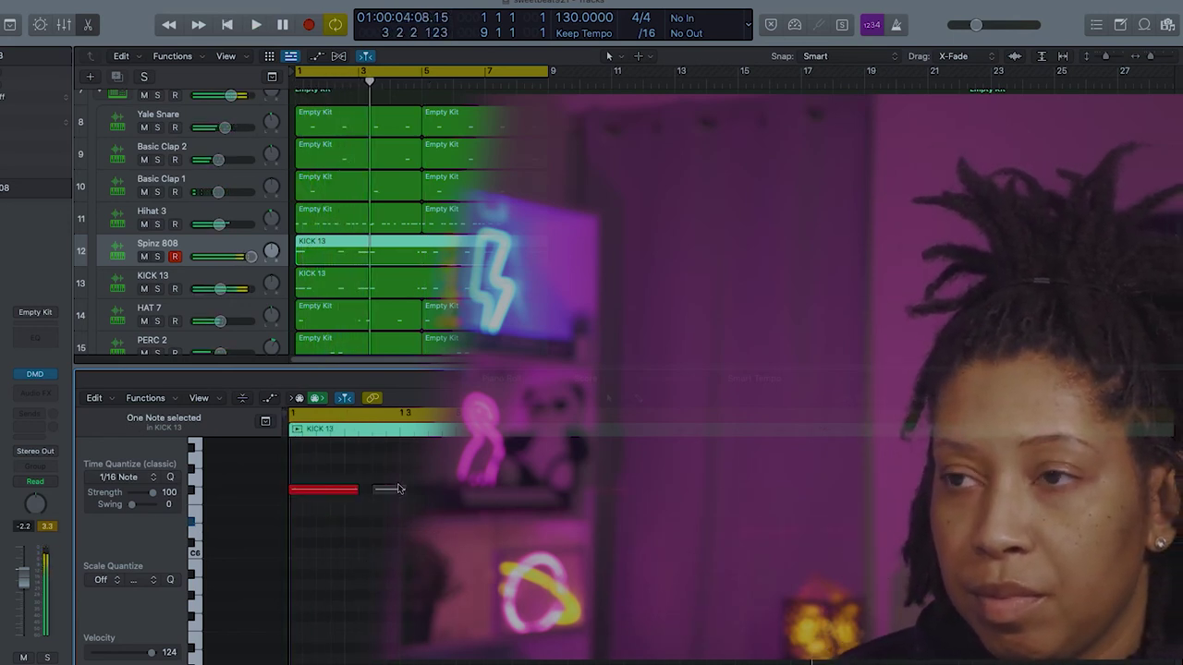
{"action": "key", "text": "space"}
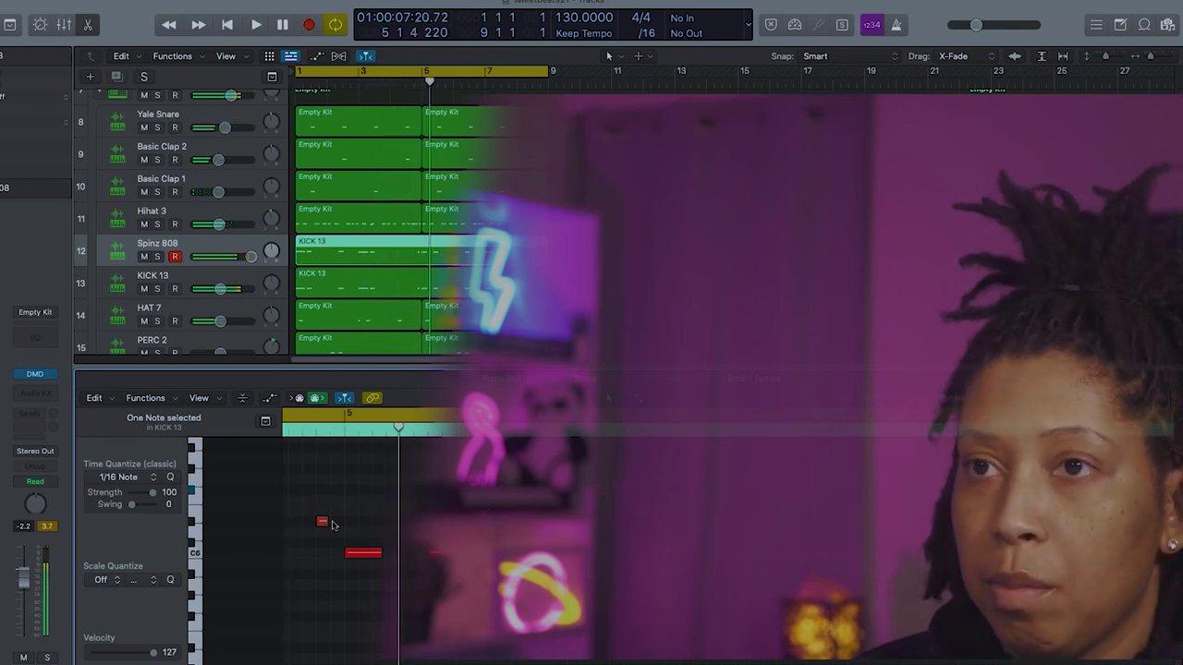
{"action": "left_click", "coordinate": [321, 524]}
{"action": "left_click_drag", "start_coordinate": [322, 525], "coordinate": [322, 517]}
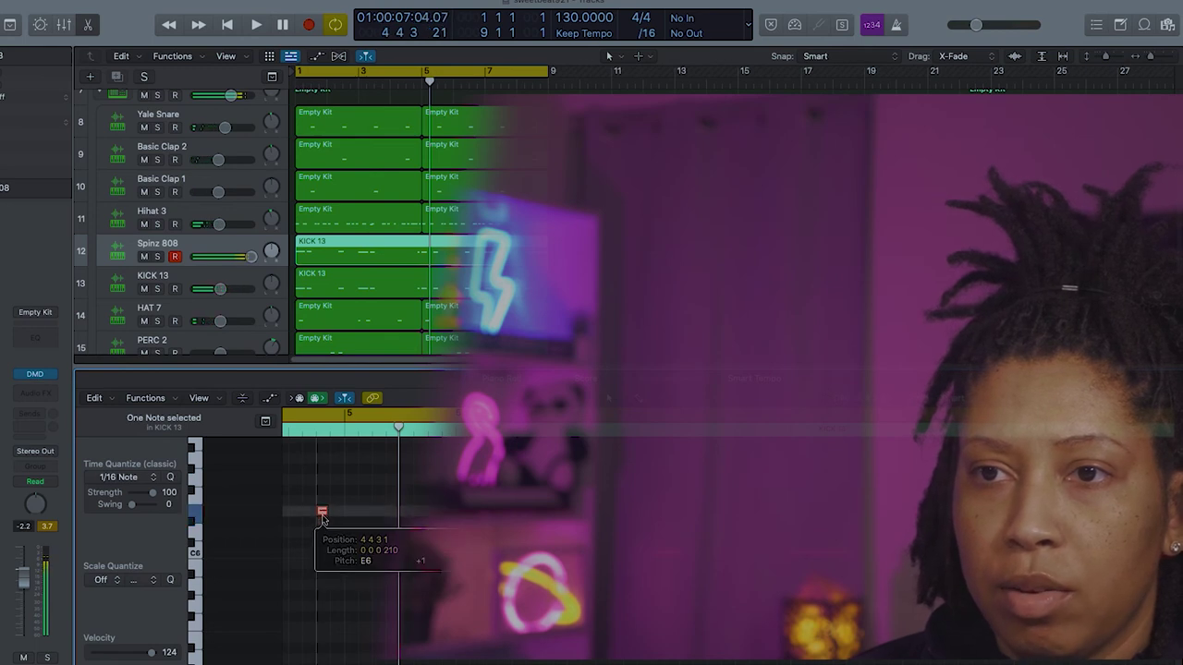
{"action": "key", "text": "space"}
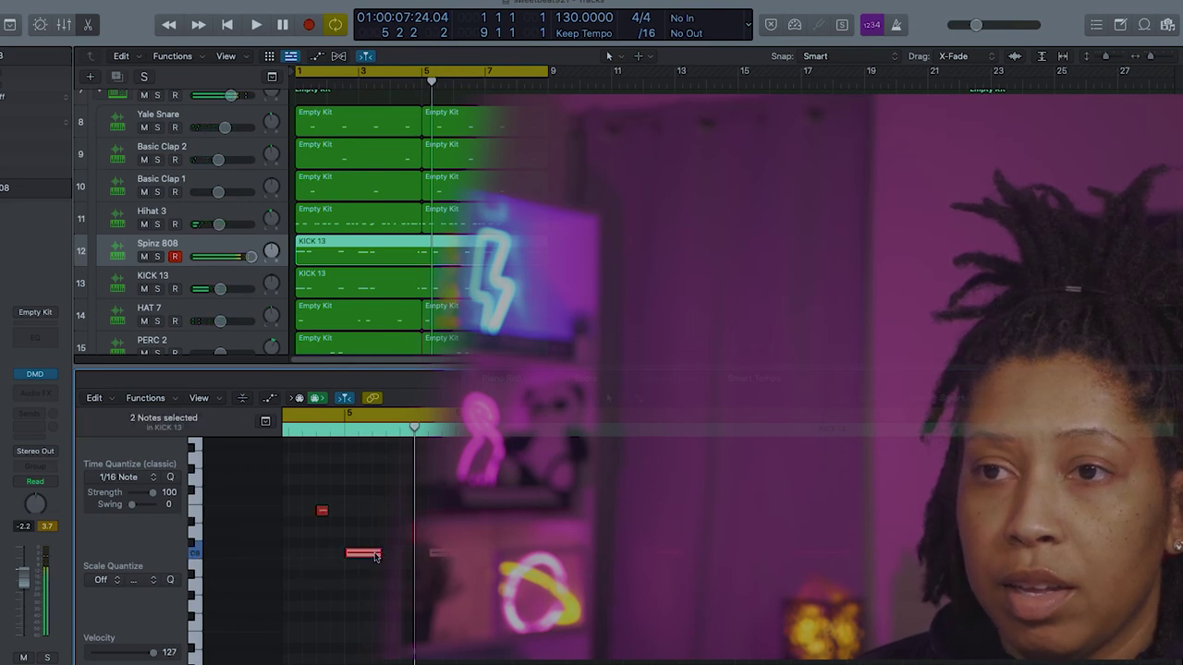
Raise the two selected C6 notes in bar 5 of the 808 part together and play the loop to check
{"action": "left_click_drag", "start_coordinate": [375, 551], "coordinate": [375, 499]}
{"action": "key", "text": "space"}
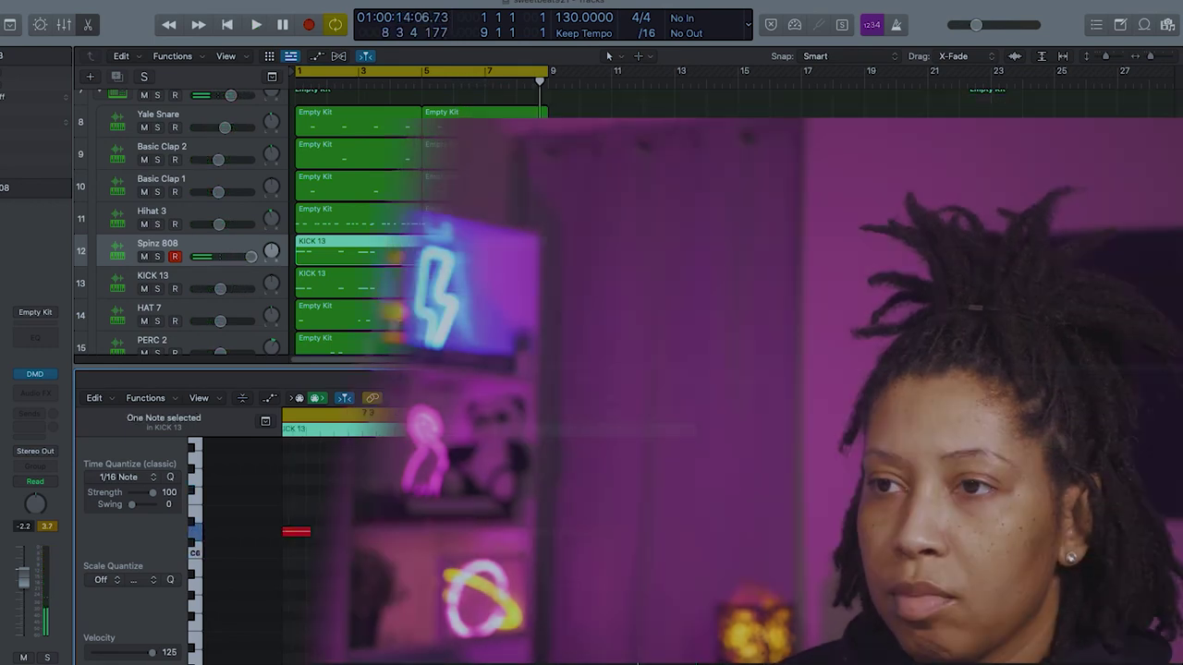
Play the loop with the KICK 13 track muted to hear the 808 line without the kick
{"action": "key", "text": "space"}
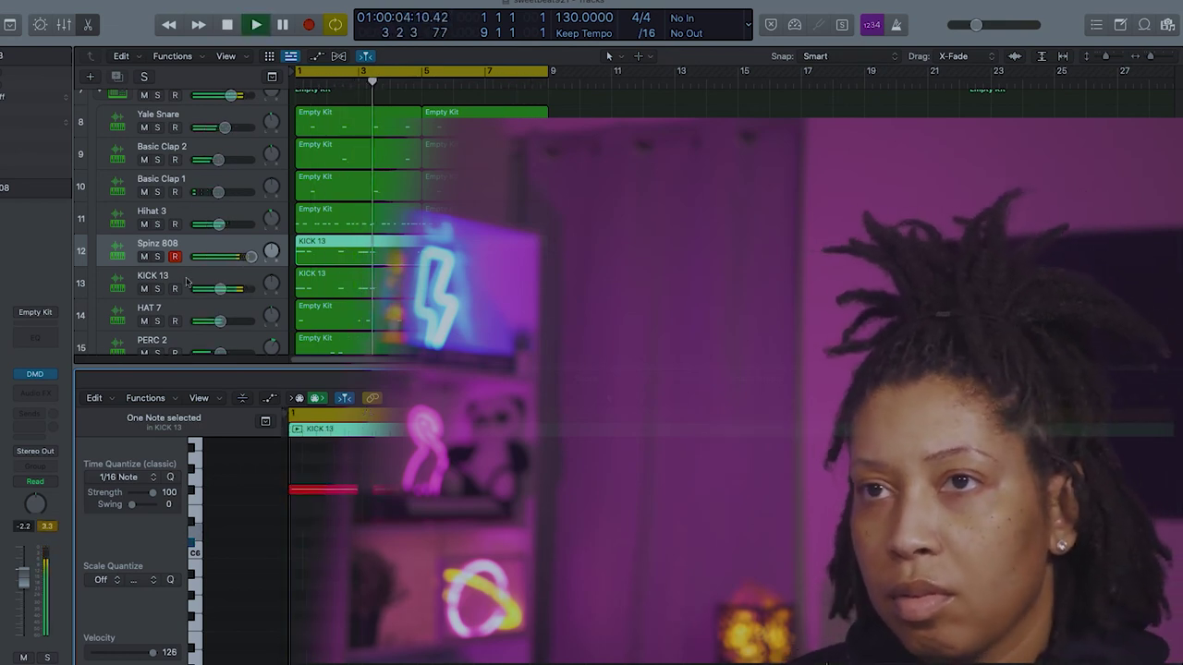
{"action": "left_click", "coordinate": [143, 288]}
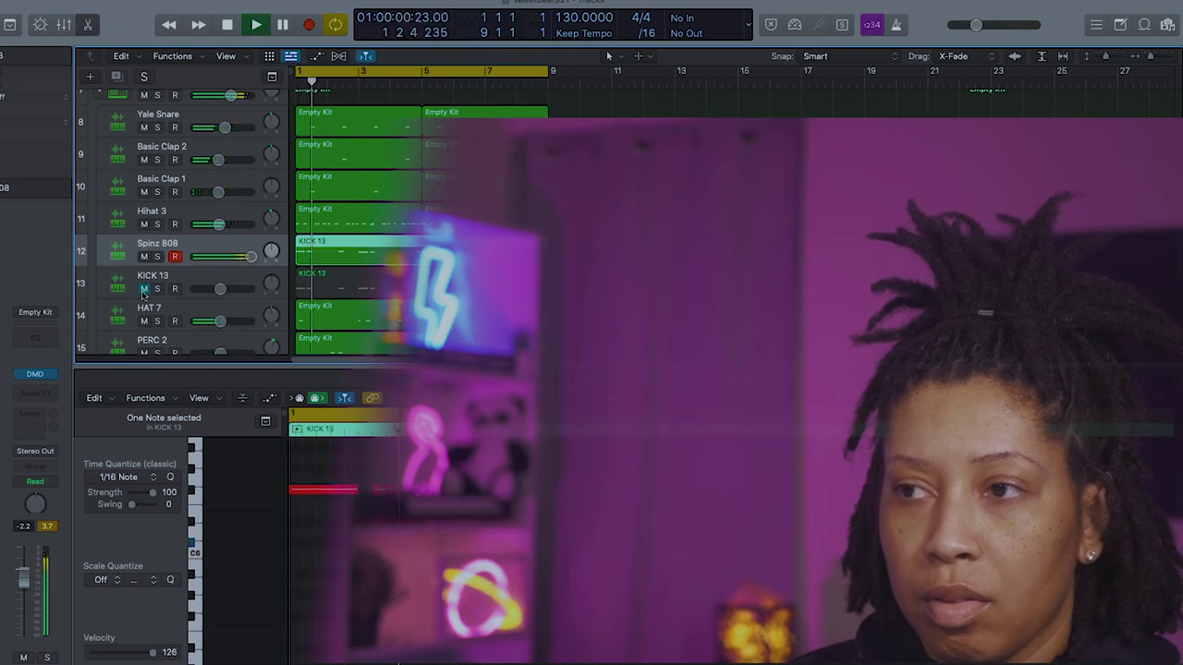
{"action": "key", "text": "space"}
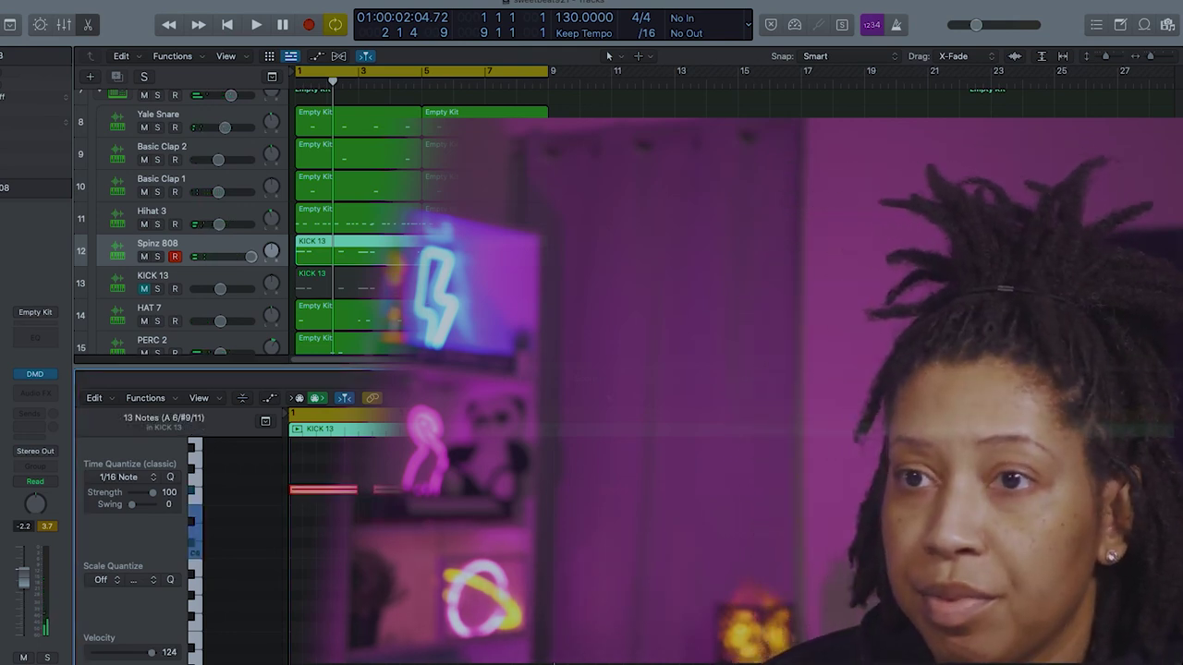
Lengthen the short 808 note at the end of bar 4 to reach the start of bar 5 and play the loop to check
{"action": "left_click", "coordinate": [325, 524]}
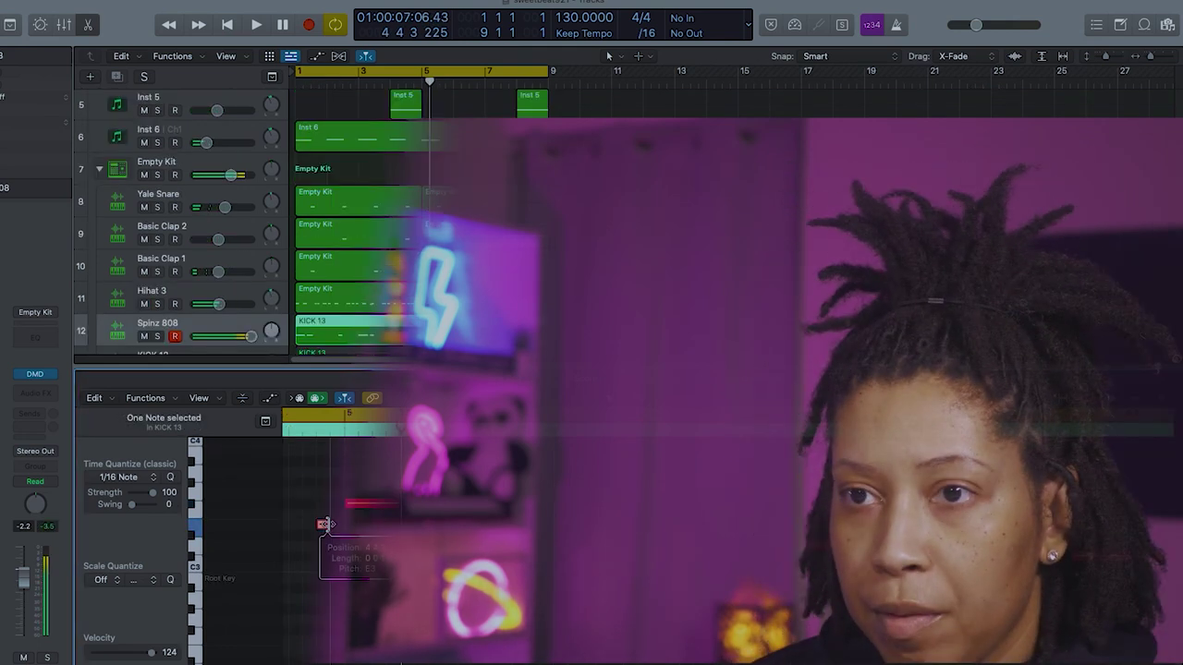
{"action": "left_click_drag", "start_coordinate": [325, 523], "coordinate": [340, 527]}
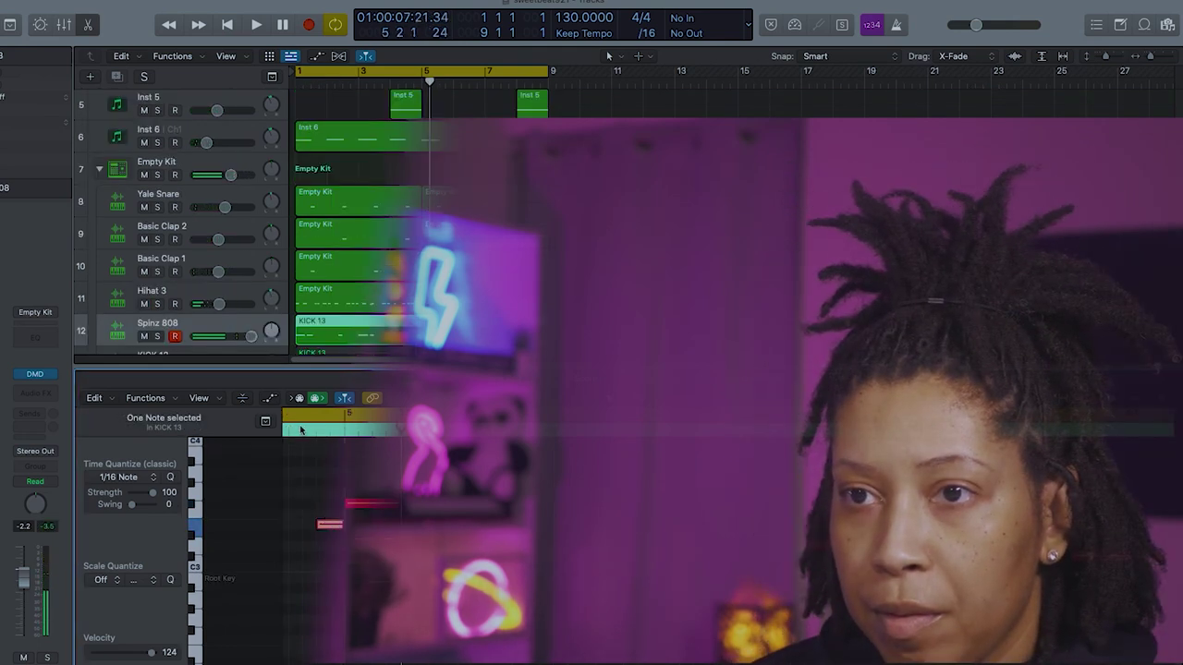
{"action": "key", "text": "space"}
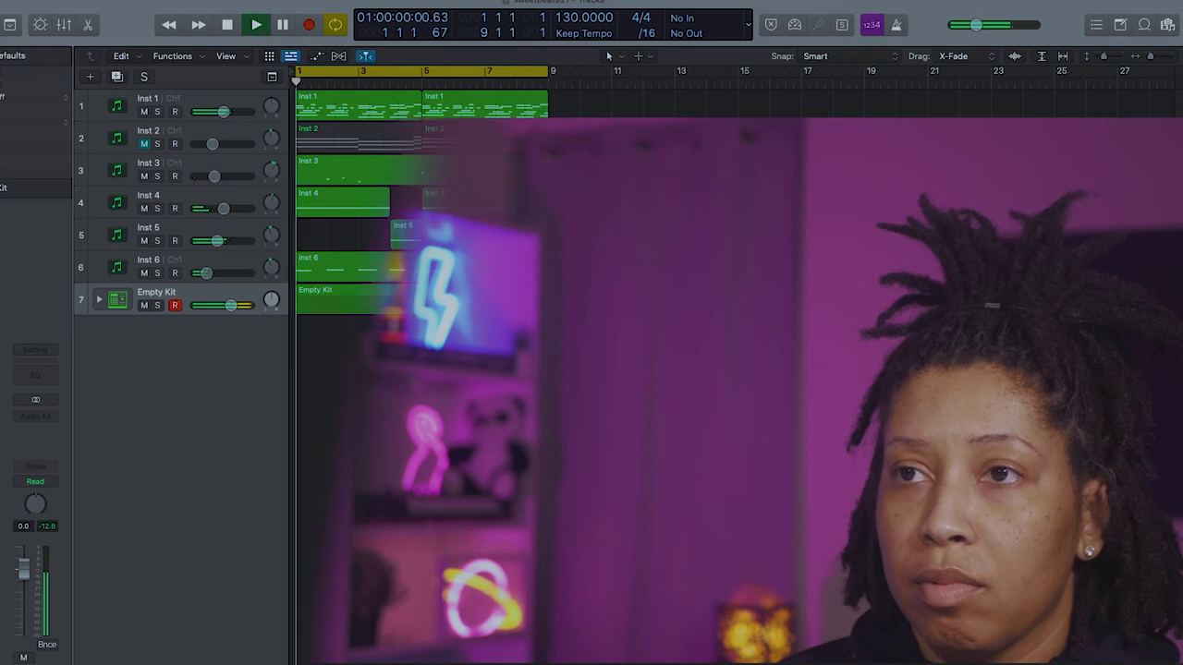
{"action": "key", "text": "space"}
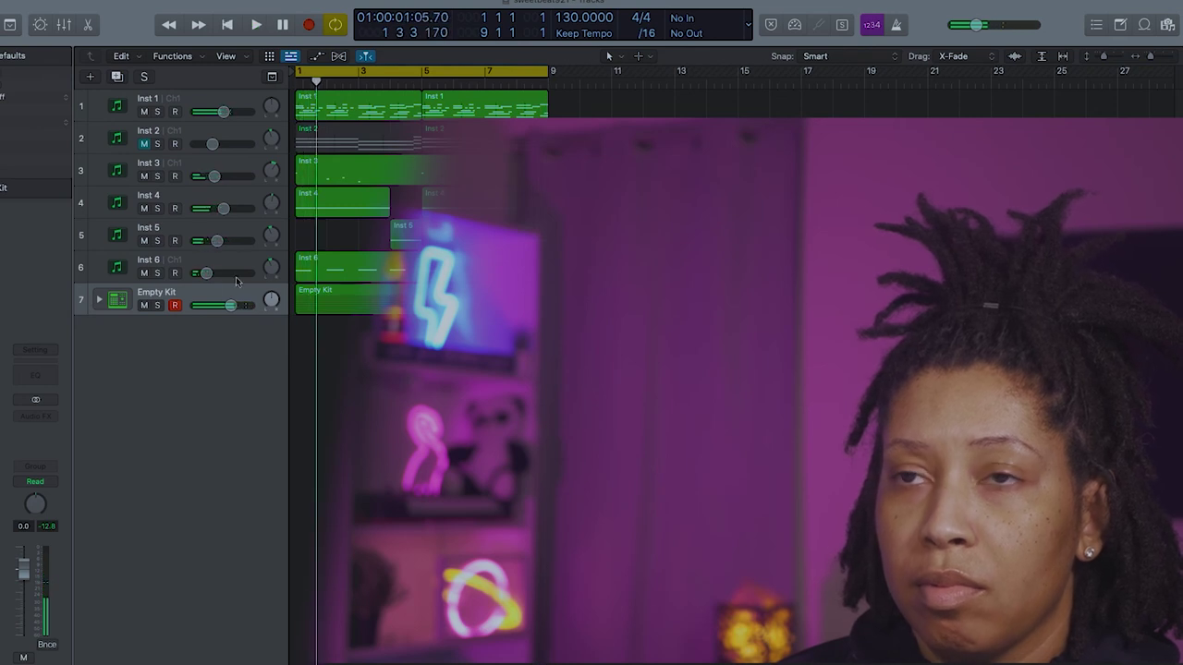
Expand the Empty Kit track stack, select the Spinz 808 track and start playback from bar 6
{"action": "left_click", "coordinate": [97, 300]}
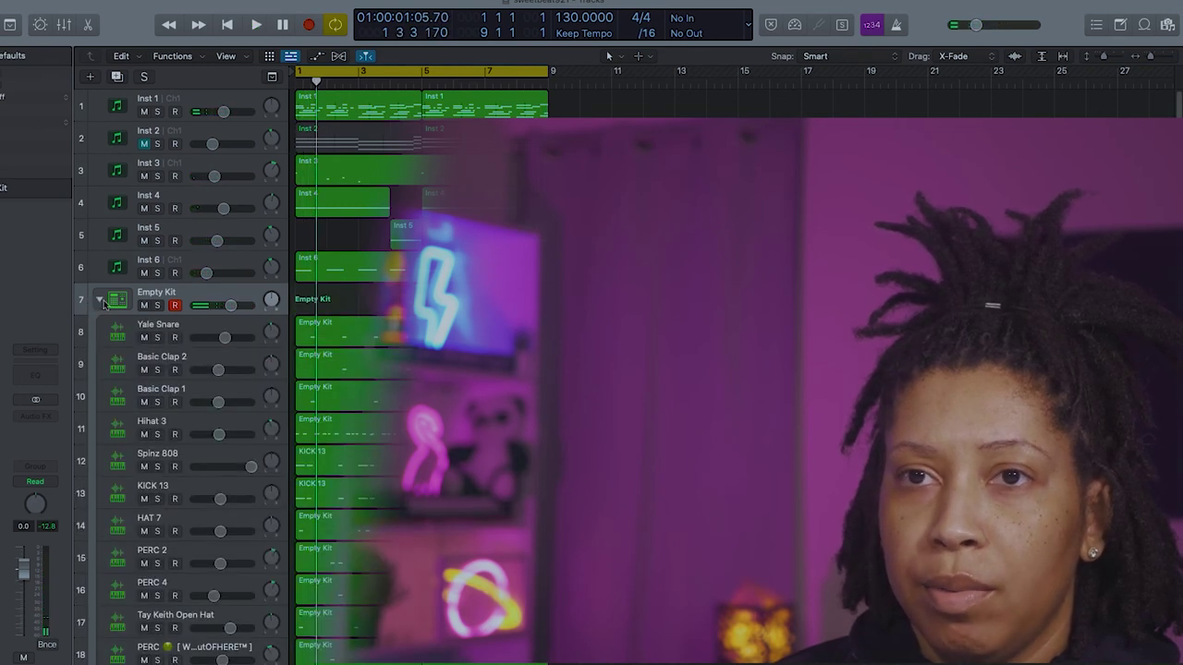
{"action": "scroll", "coordinate": [185, 369], "scroll_direction": "down", "scroll_amount": 3}
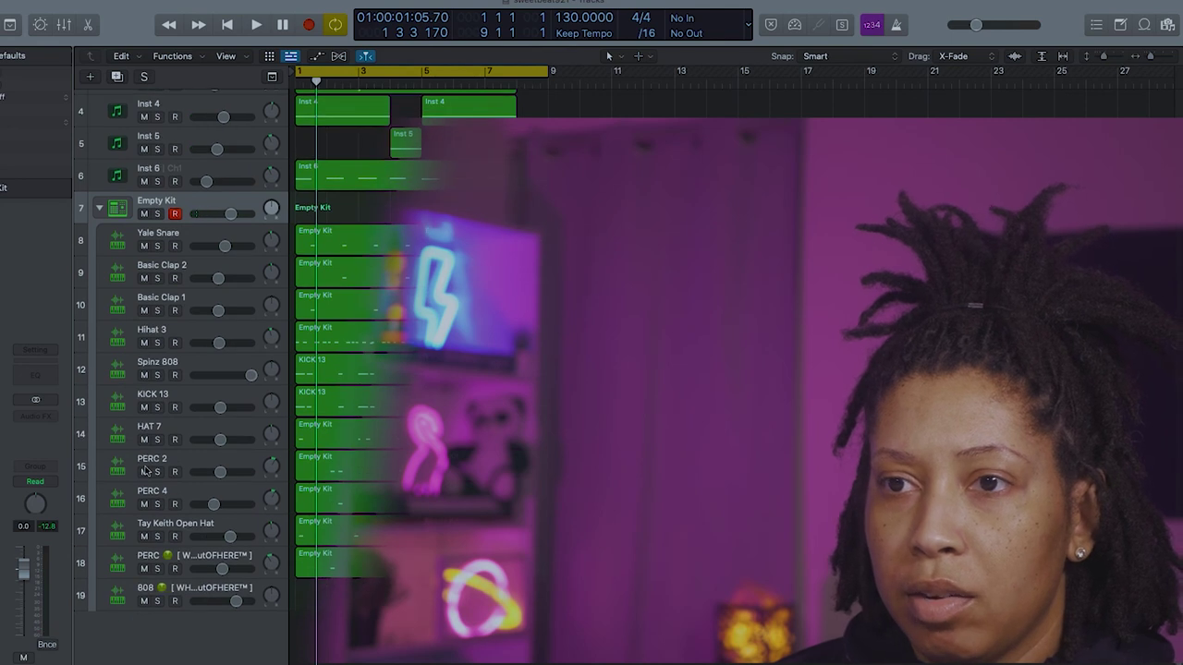
{"action": "left_click", "coordinate": [178, 370]}
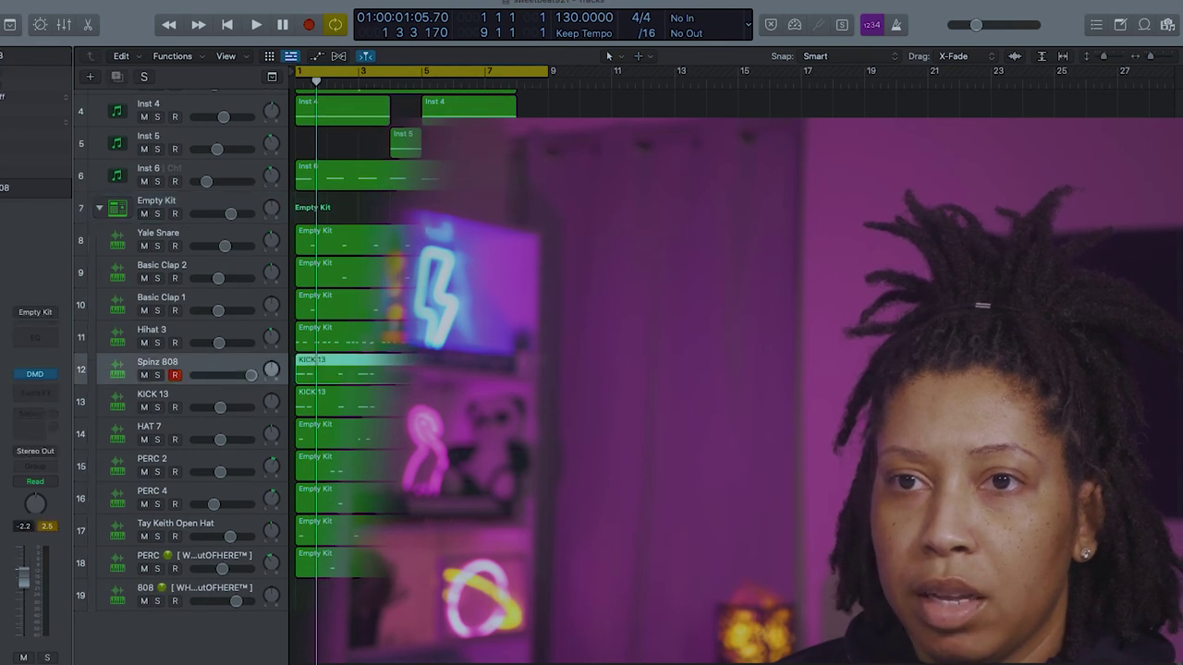
{"action": "left_click", "coordinate": [469, 88]}
{"action": "key", "text": "space"}
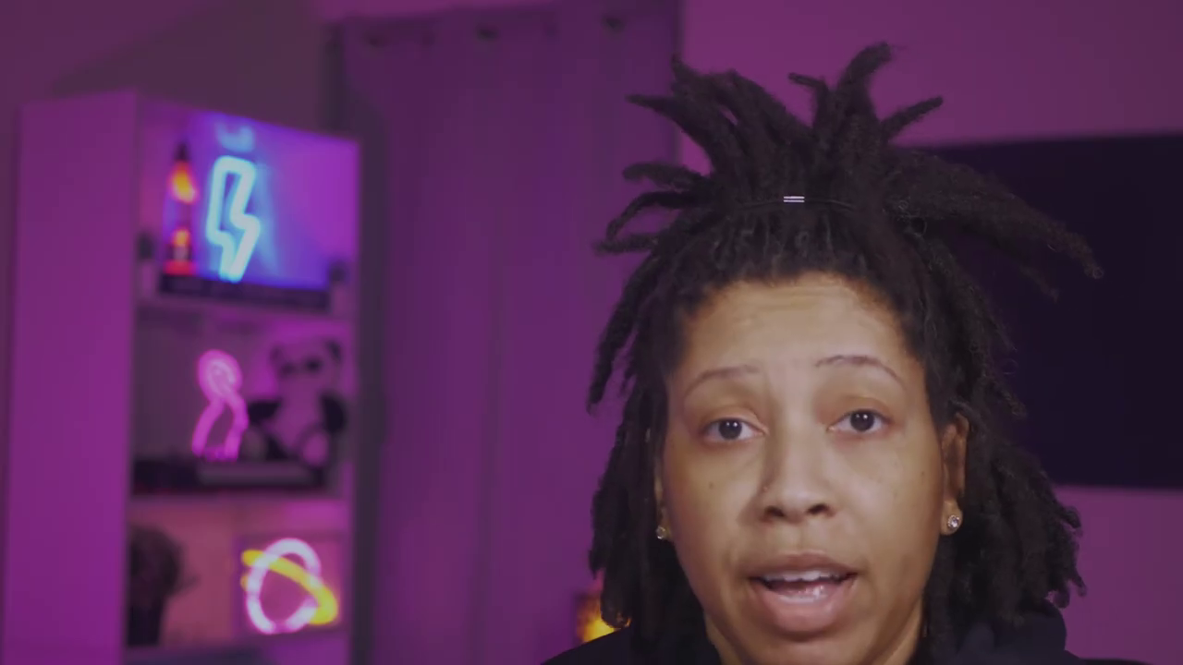